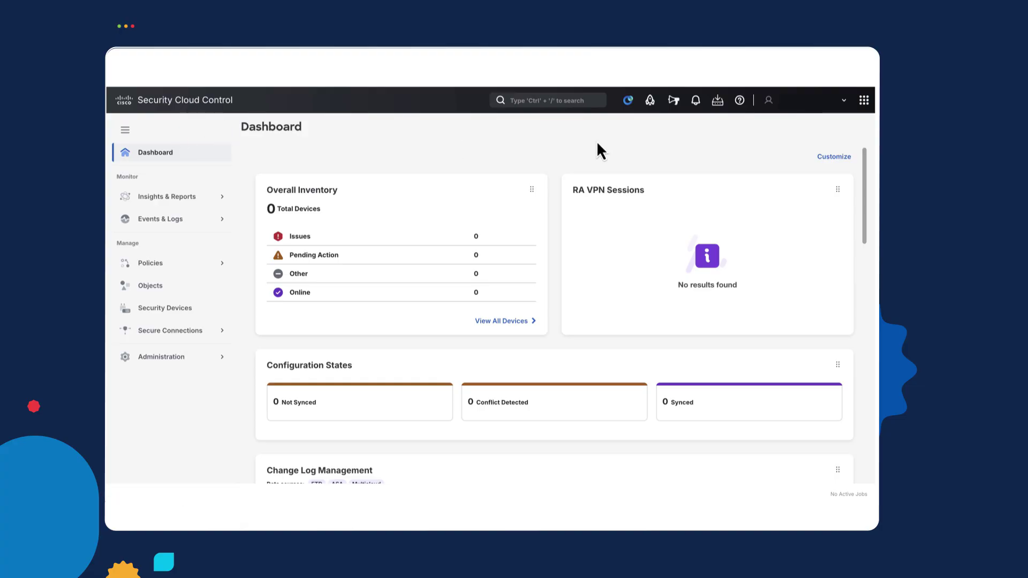
# Step: Open the Security Cloud Control documentation from the help menu at the Welcome page
pyautogui.click(742, 104)
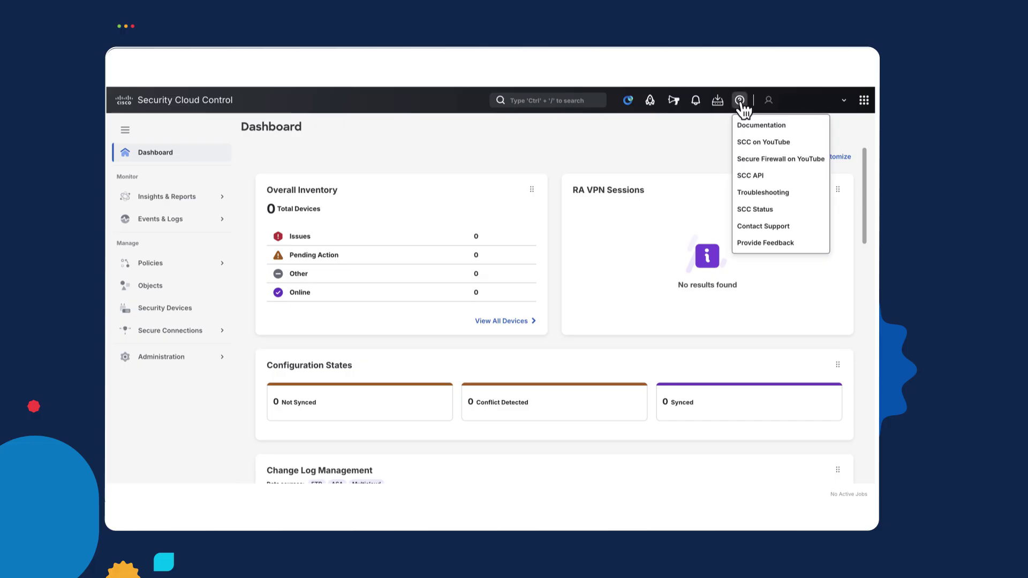
pyautogui.click(756, 127)
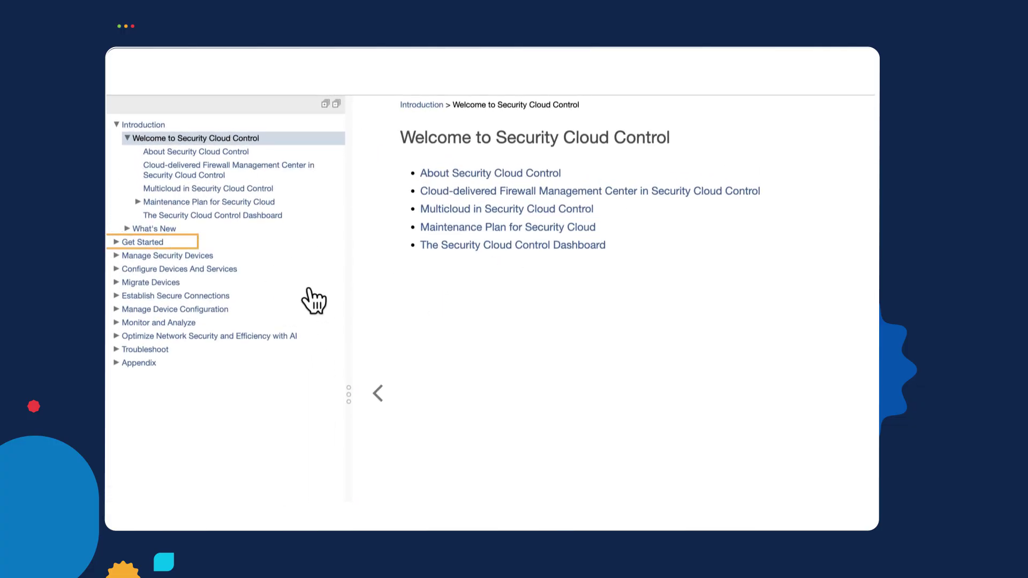
# Step: Read the Create a Security Cloud Control Tenant topic under Get Started
pyautogui.click(116, 243)
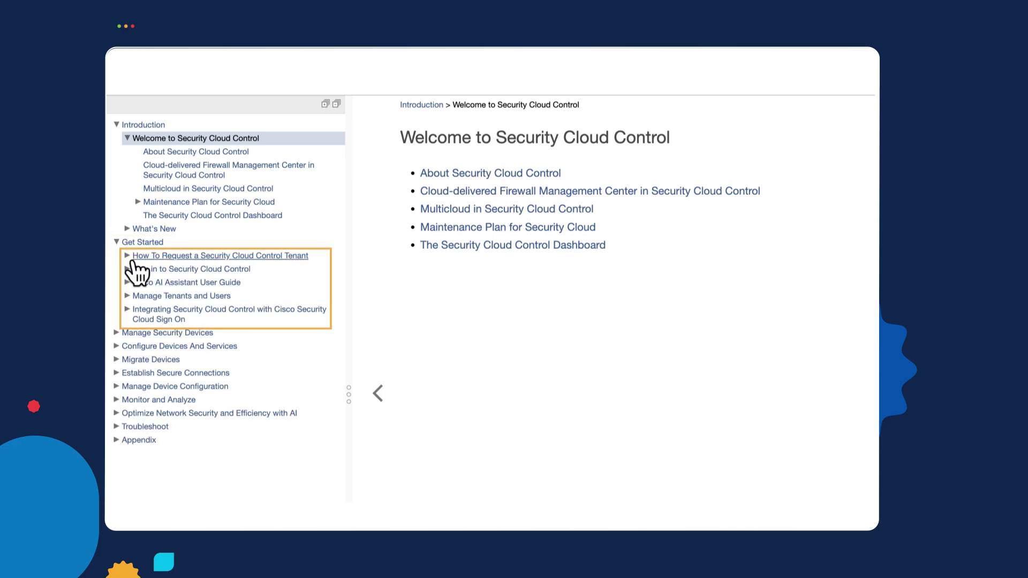
pyautogui.click(127, 255)
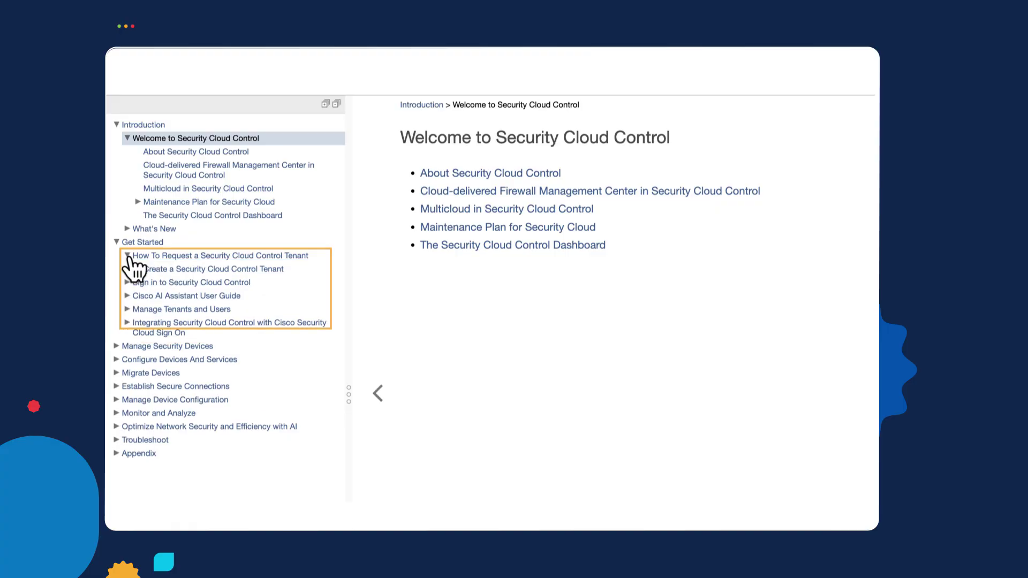
pyautogui.click(207, 269)
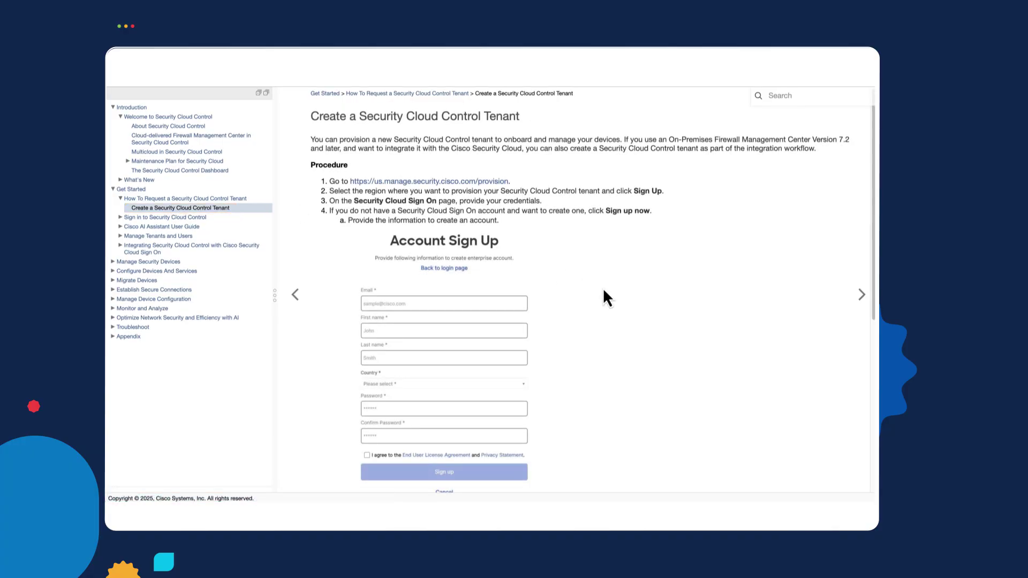
pyautogui.scroll(-4, 602, 289)
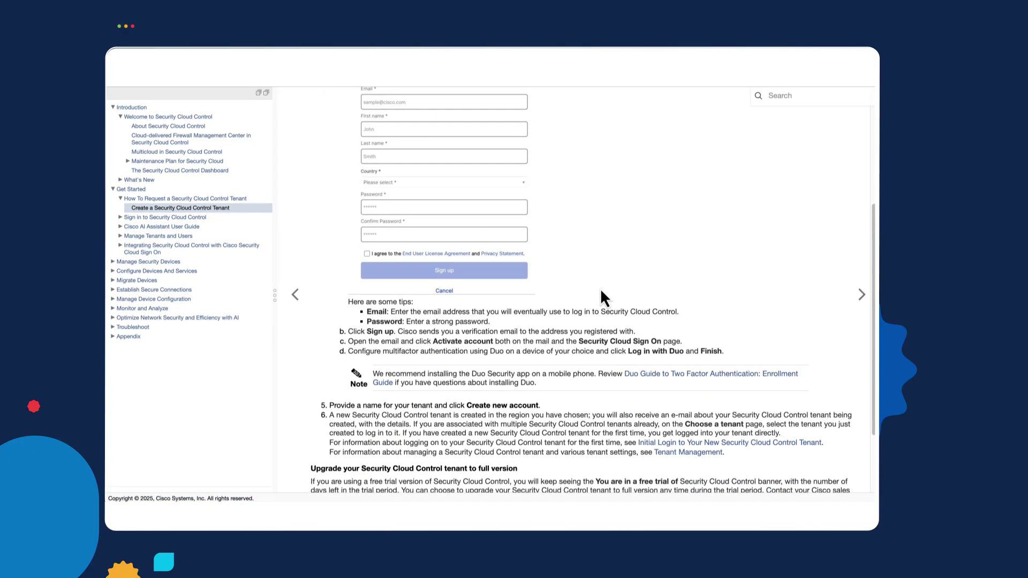
pyautogui.scroll(5, 601, 291)
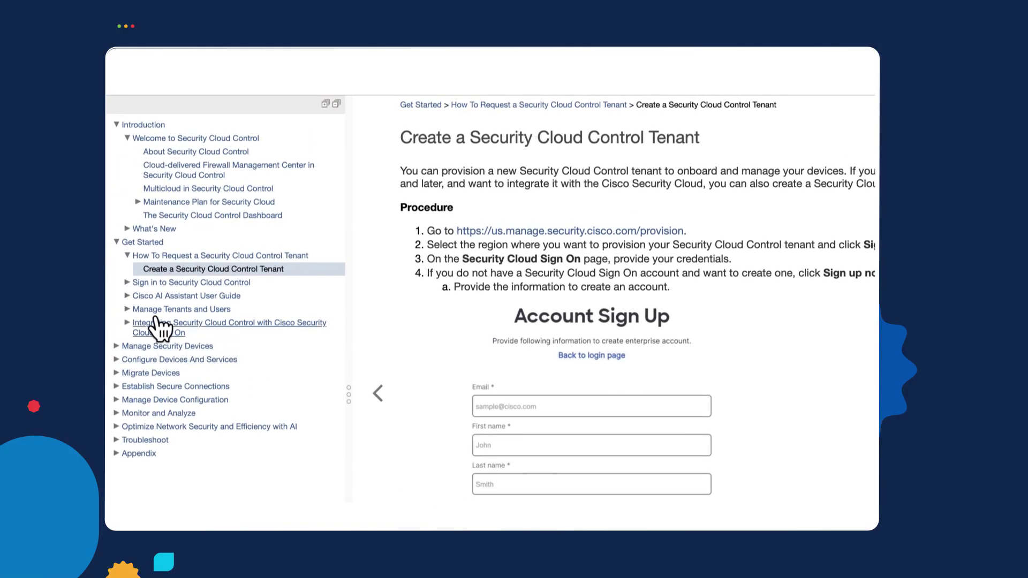
# Step: Read the Login Requirements and Signing in to Different Regions documentation topics
pyautogui.click(128, 283)
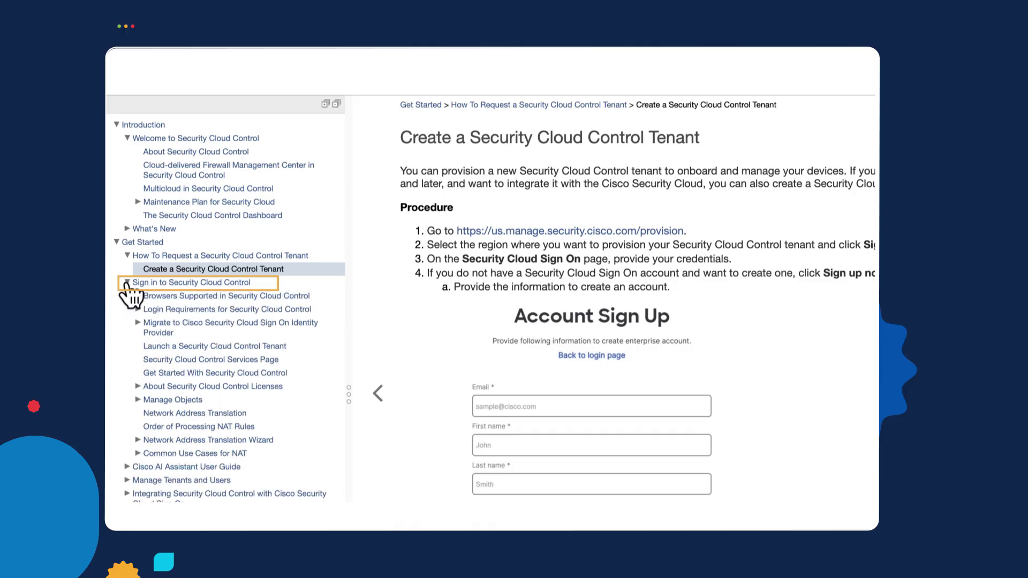
pyautogui.click(225, 311)
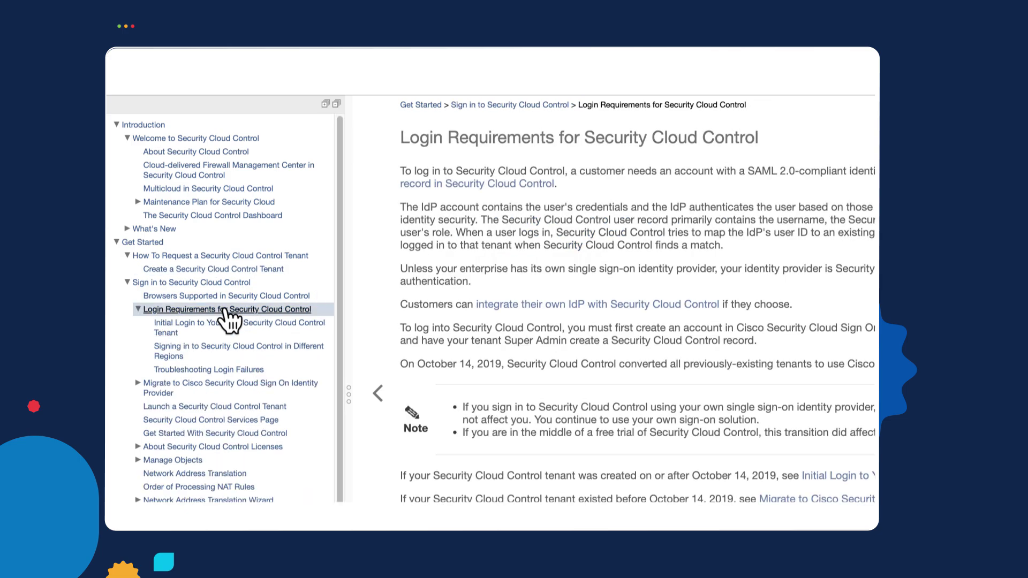
pyautogui.click(198, 356)
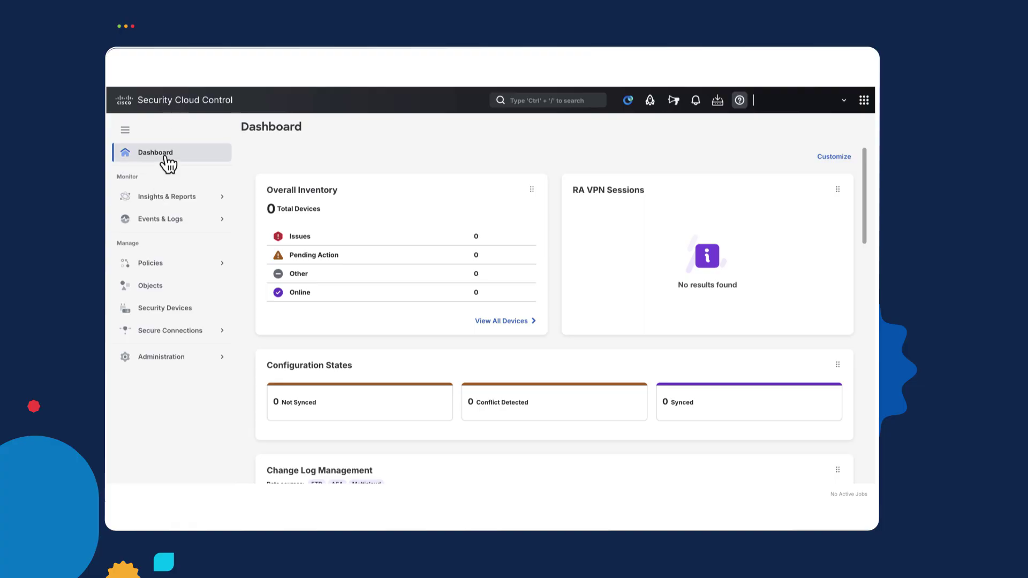
# Step: View the Firewall Management Center integration showing the active Cloud-Delivered FMC, version 20250404
pyautogui.click(165, 357)
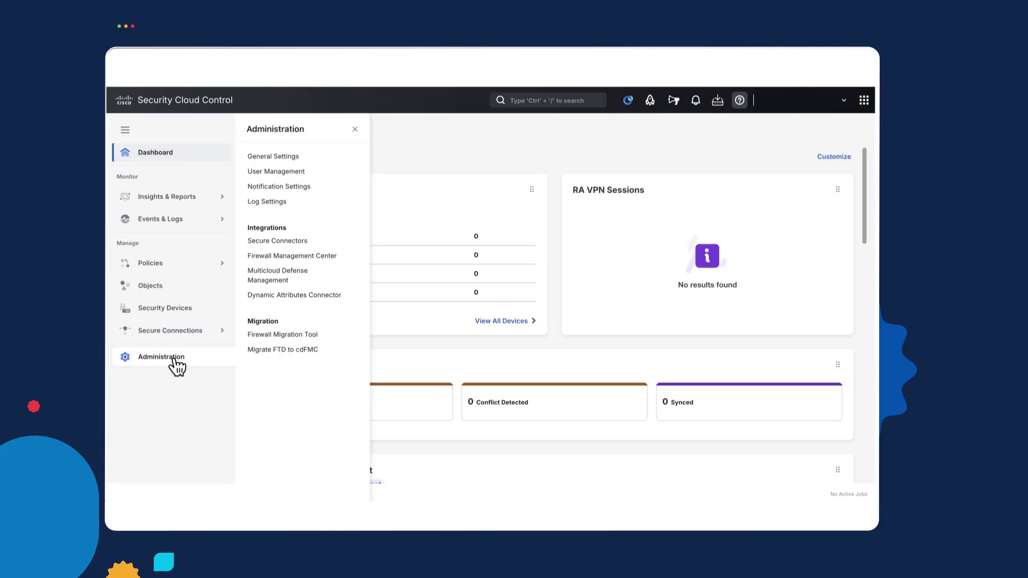
pyautogui.click(281, 259)
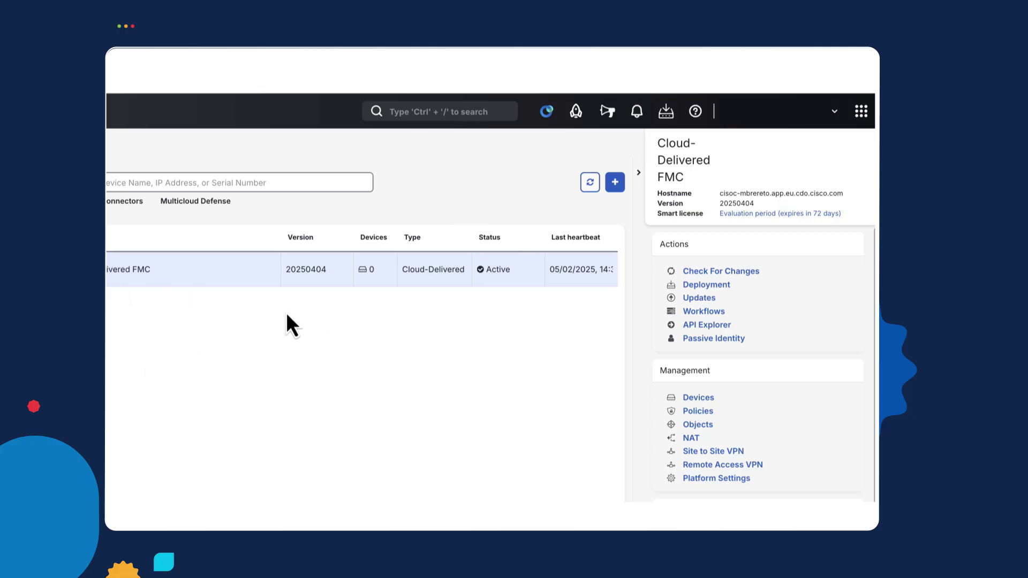
# Step: Open the My Access Control policy in the cloud FMC policy editor
pyautogui.scroll(-1, 704, 425)
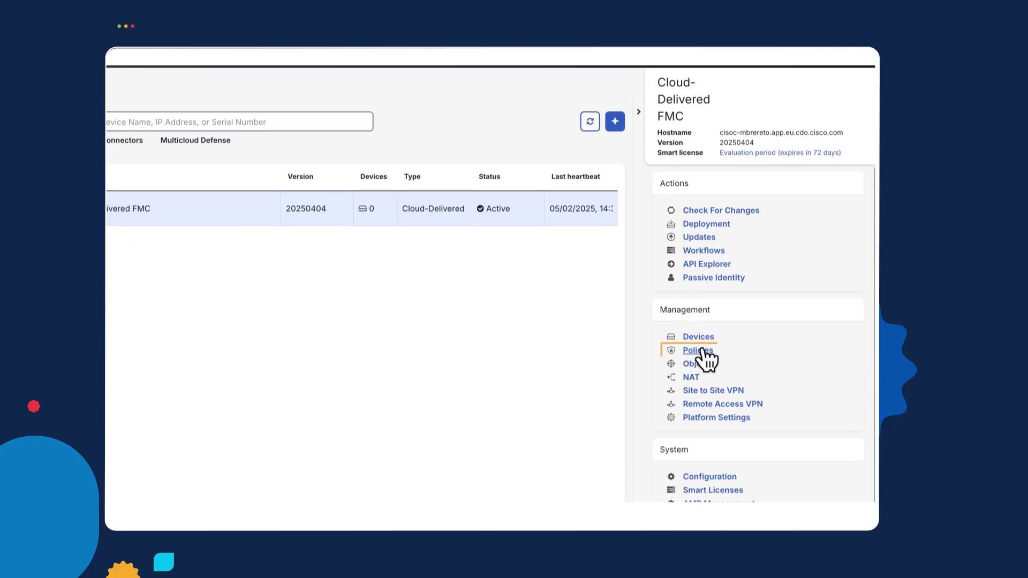
pyautogui.click(701, 349)
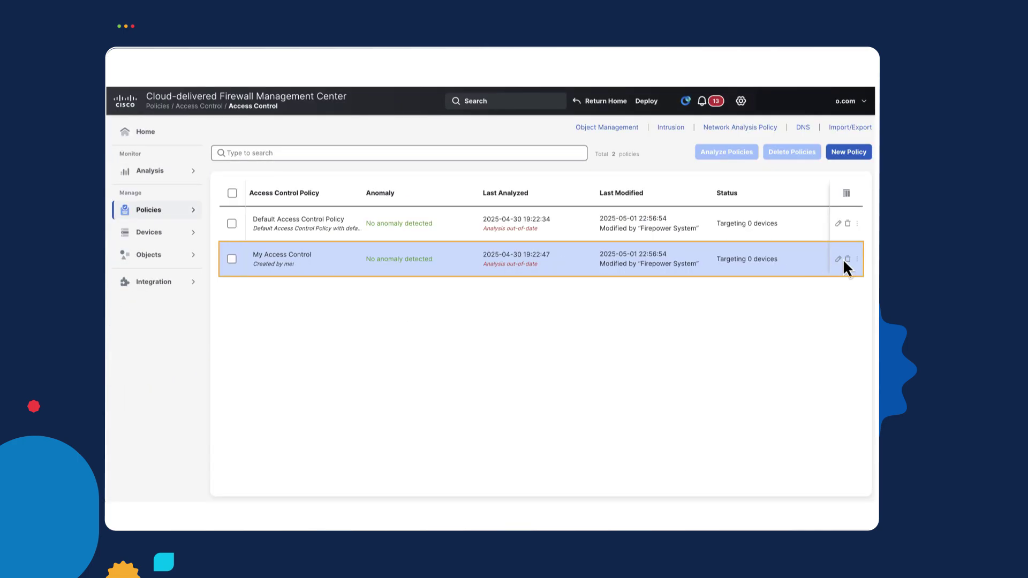
pyautogui.click(839, 260)
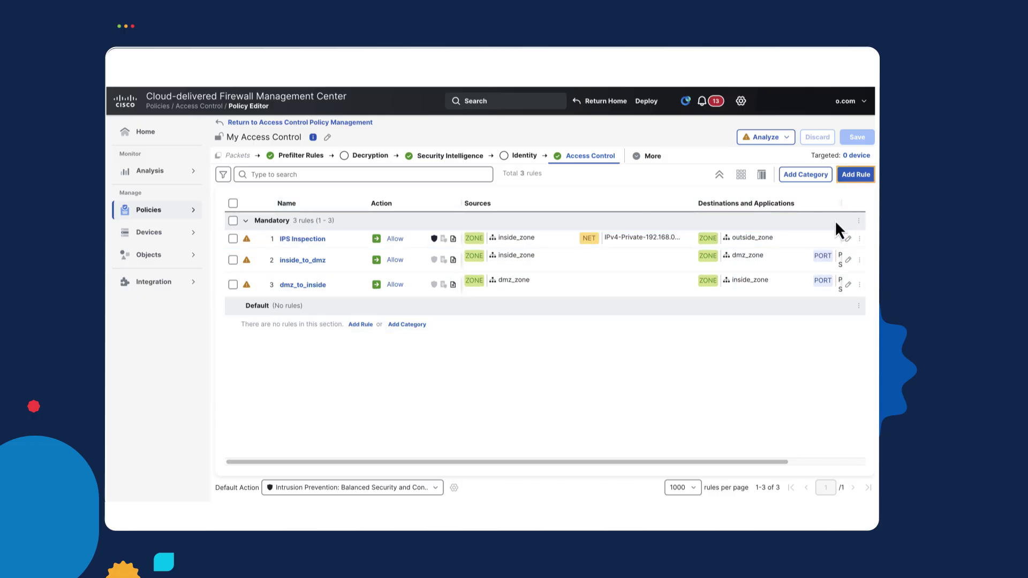
# Step: Preview a new rule's Networks, Ports and Applications criteria, then discard it unsaved
pyautogui.click(856, 175)
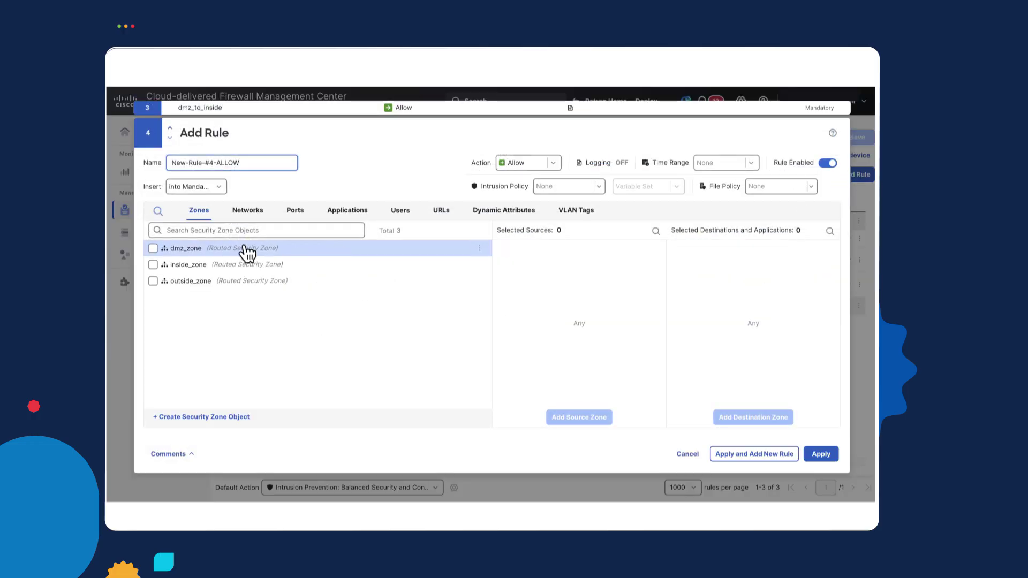
pyautogui.click(245, 211)
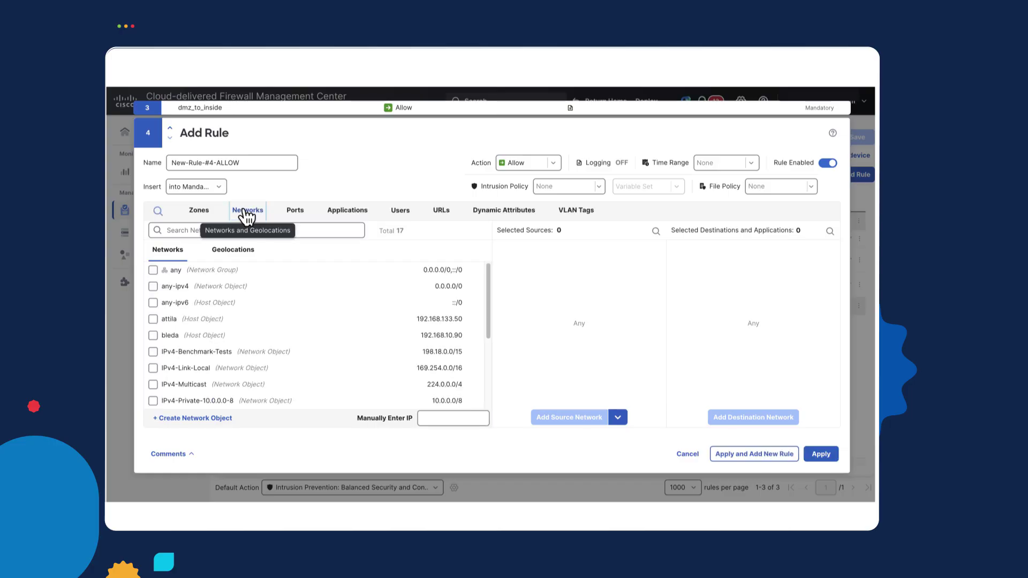
pyautogui.click(297, 211)
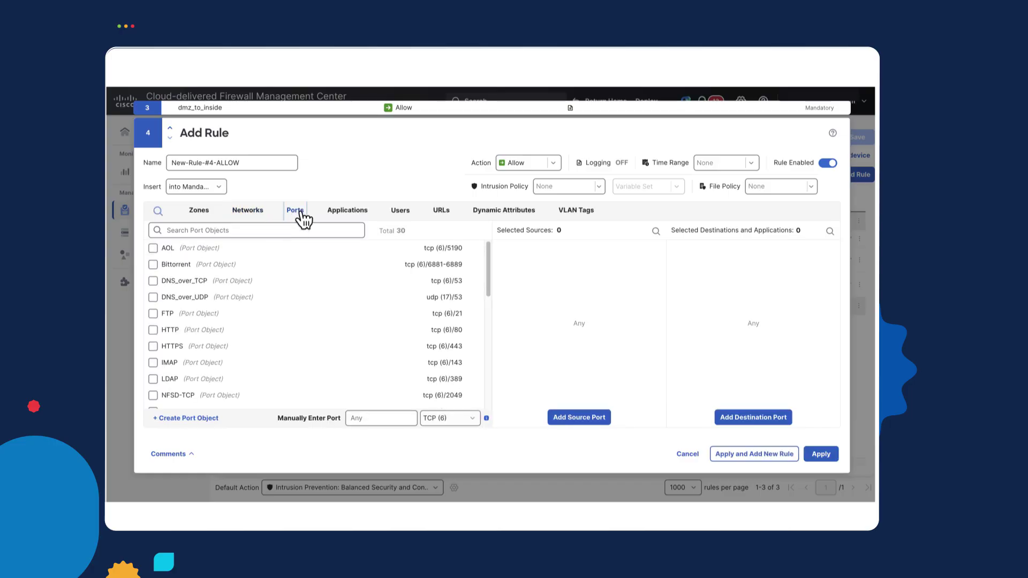
pyautogui.click(346, 211)
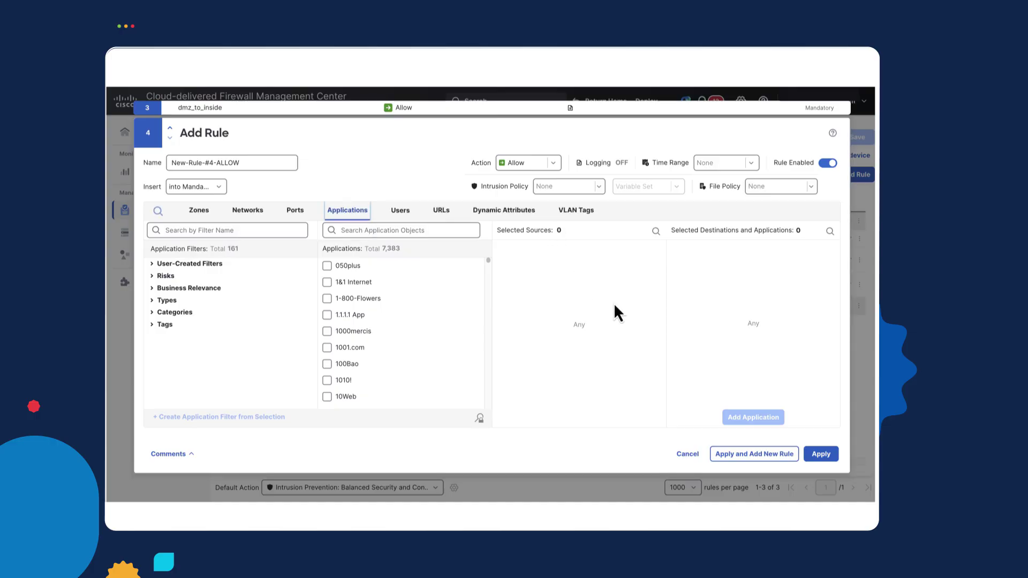
pyautogui.click(688, 454)
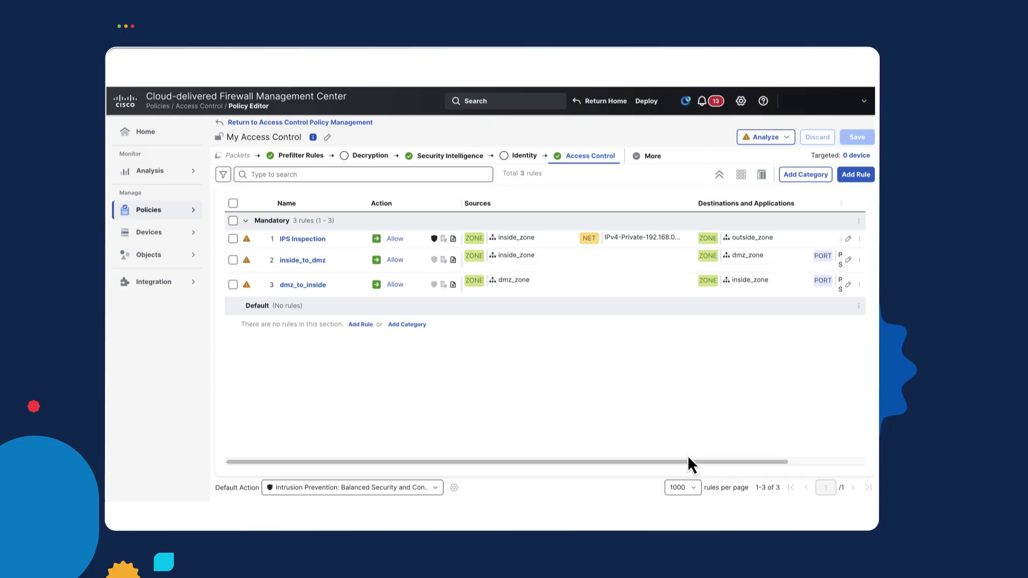
# Step: Browse the Intrusion and Prefilter policy lists, then Object Management's 17 Network objects
pyautogui.click(161, 211)
pyautogui.click(235, 207)
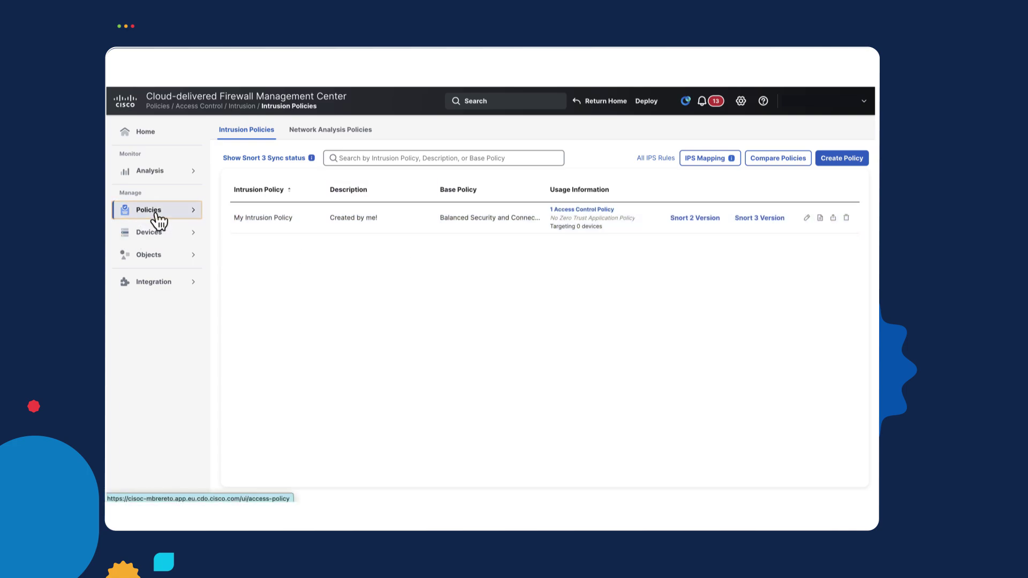
pyautogui.click(155, 214)
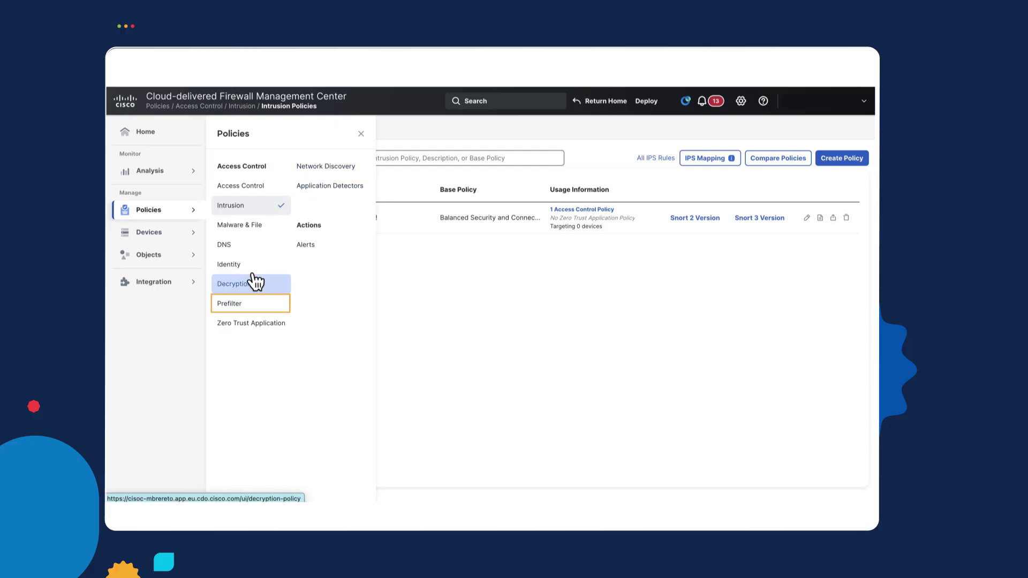
pyautogui.click(234, 304)
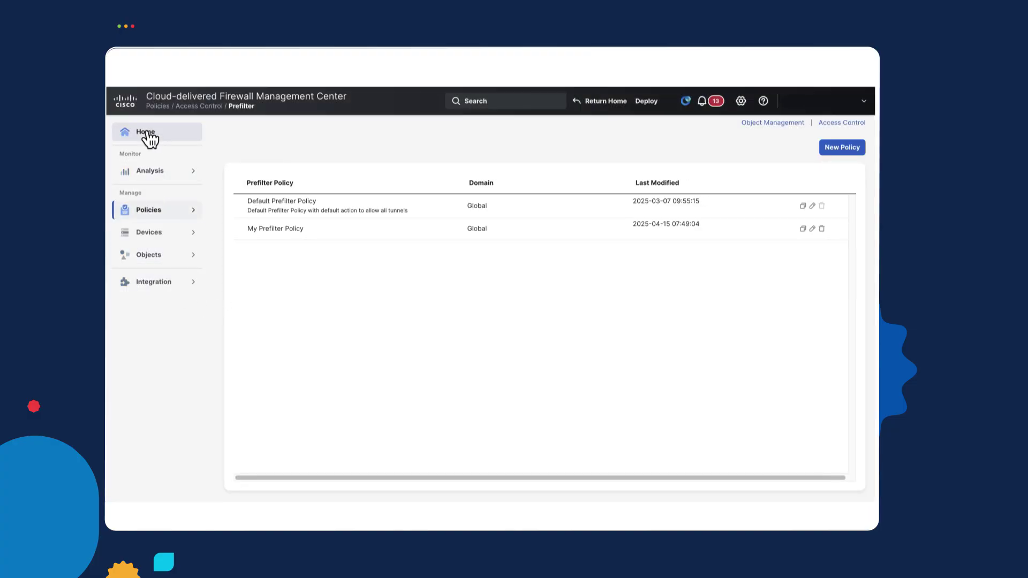
pyautogui.click(145, 261)
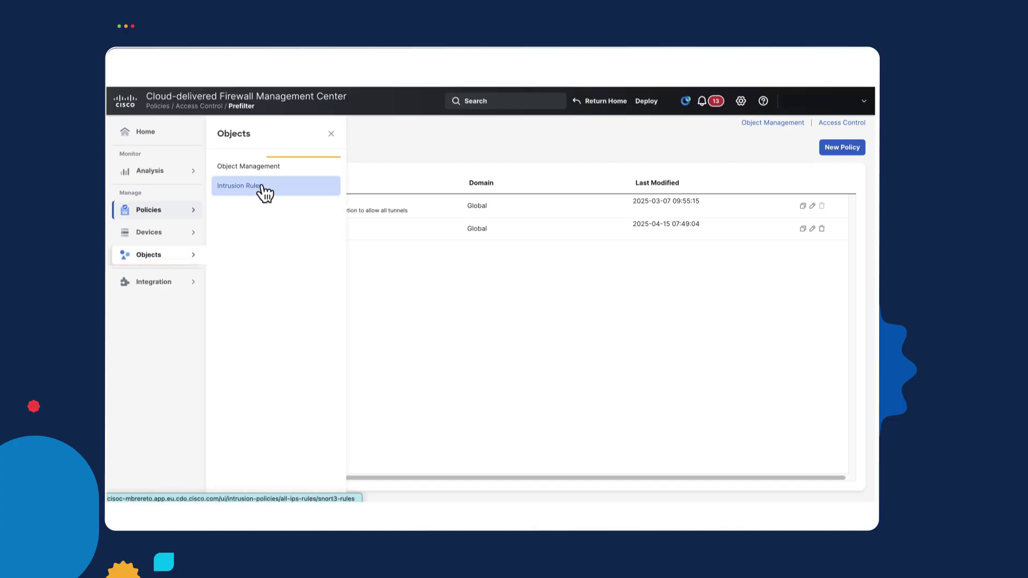
pyautogui.click(262, 166)
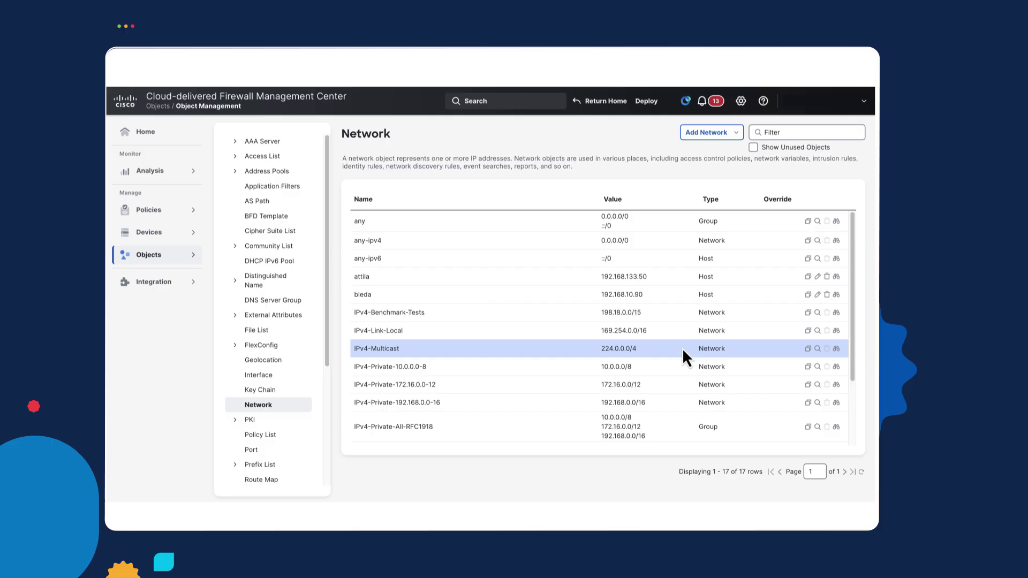
# Step: Check the Cloud-Delivered FMC details, then open the empty Security Devices inventory
pyautogui.click(149, 135)
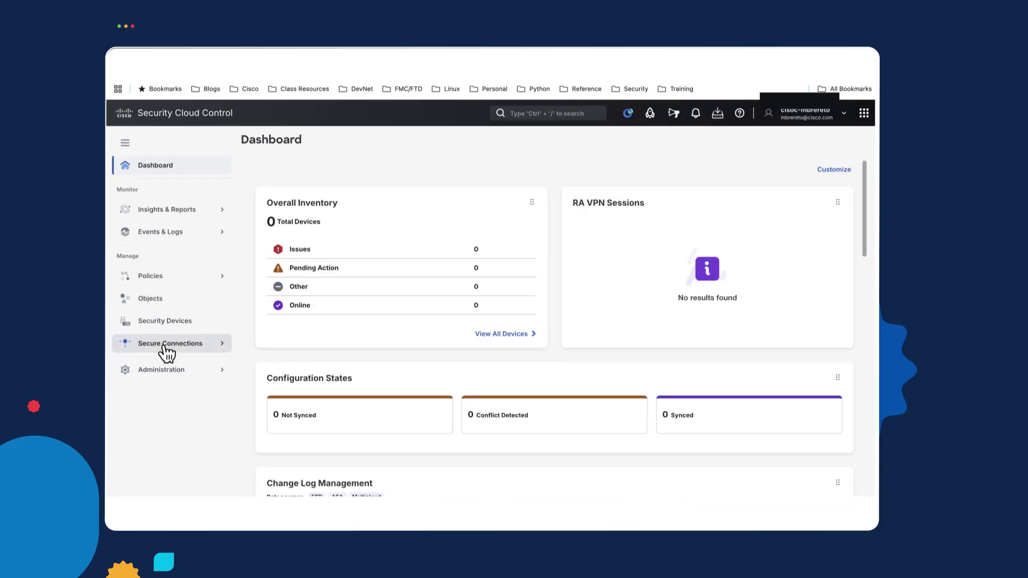
pyautogui.click(166, 372)
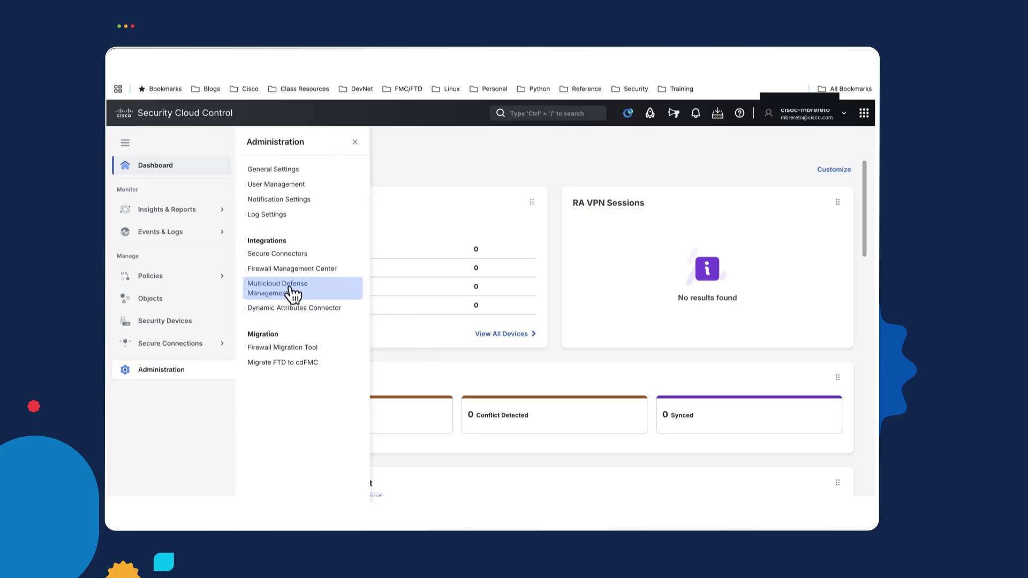
pyautogui.click(292, 268)
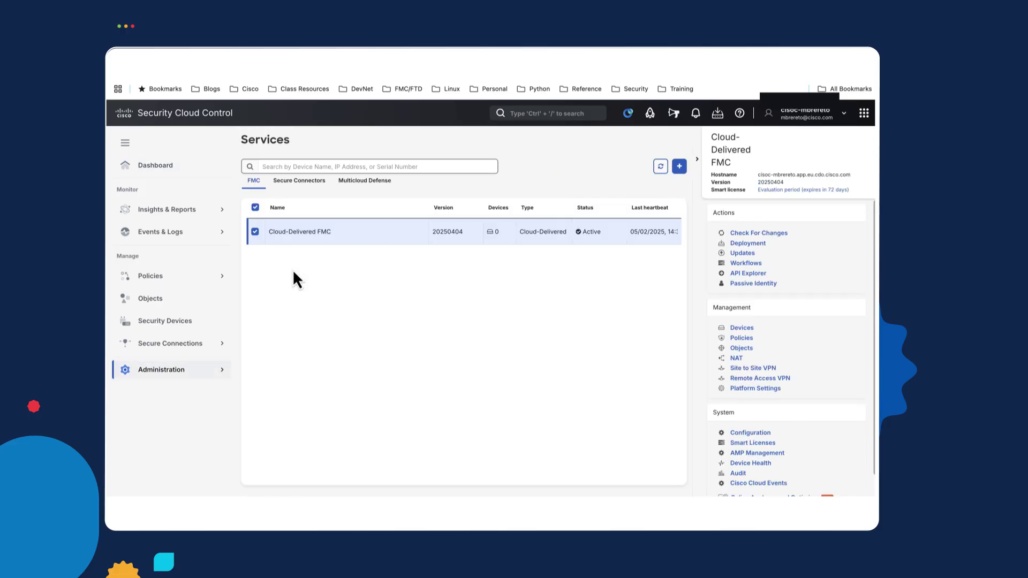
pyautogui.click(255, 232)
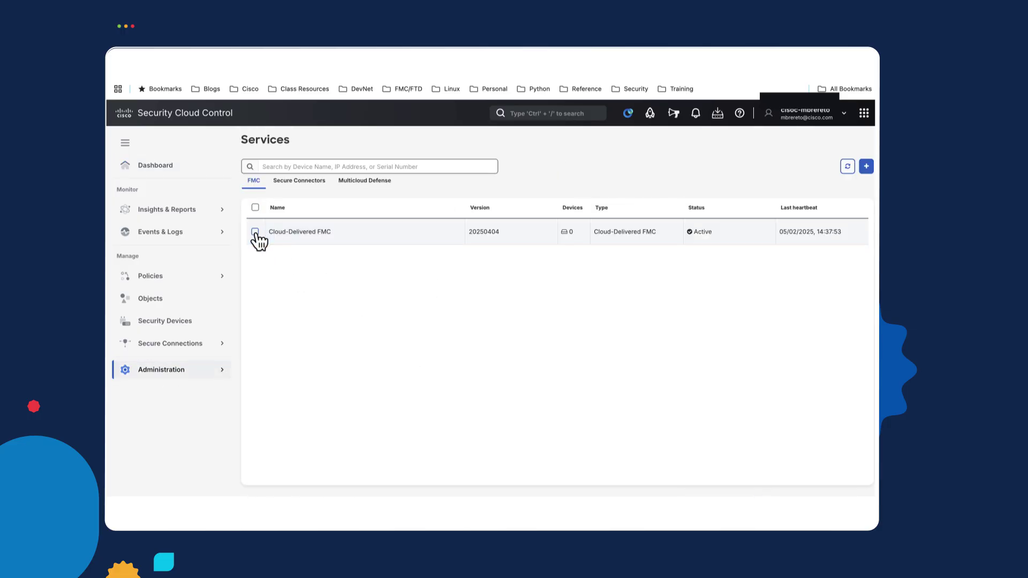
pyautogui.click(255, 232)
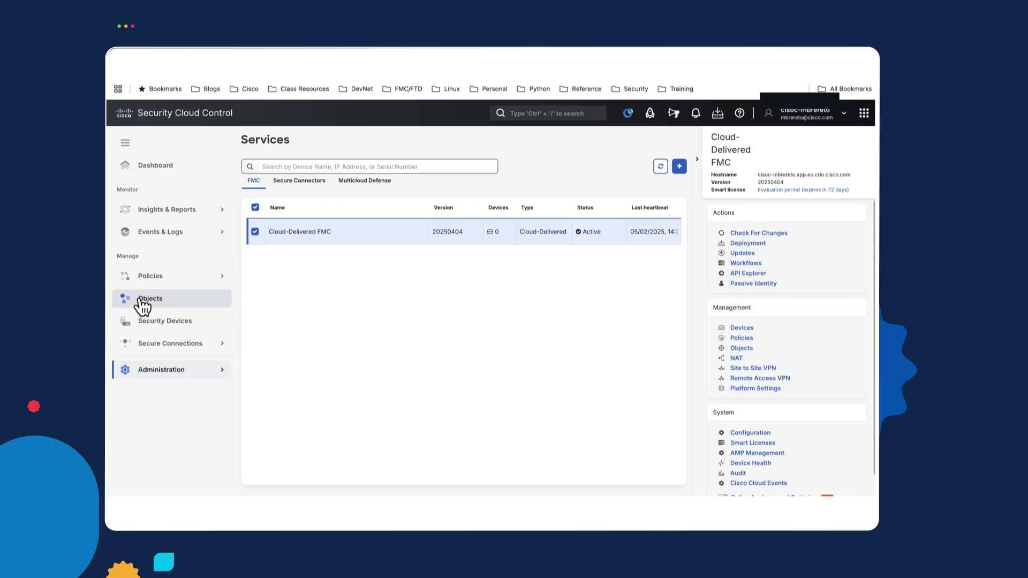
pyautogui.click(177, 324)
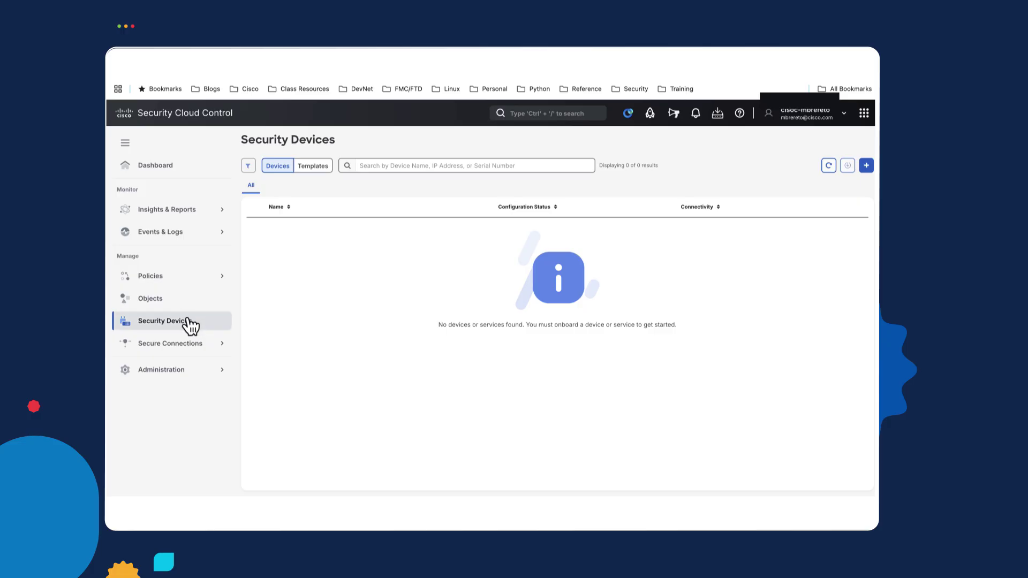
# Step: Start a new device onboarding and pick the FTD device type
pyautogui.click(866, 166)
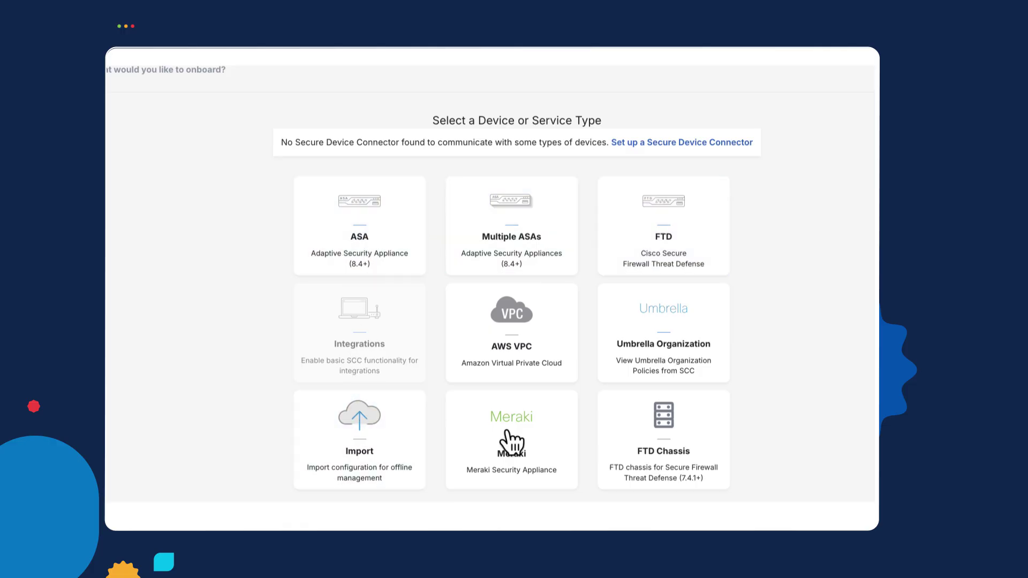
pyautogui.click(666, 209)
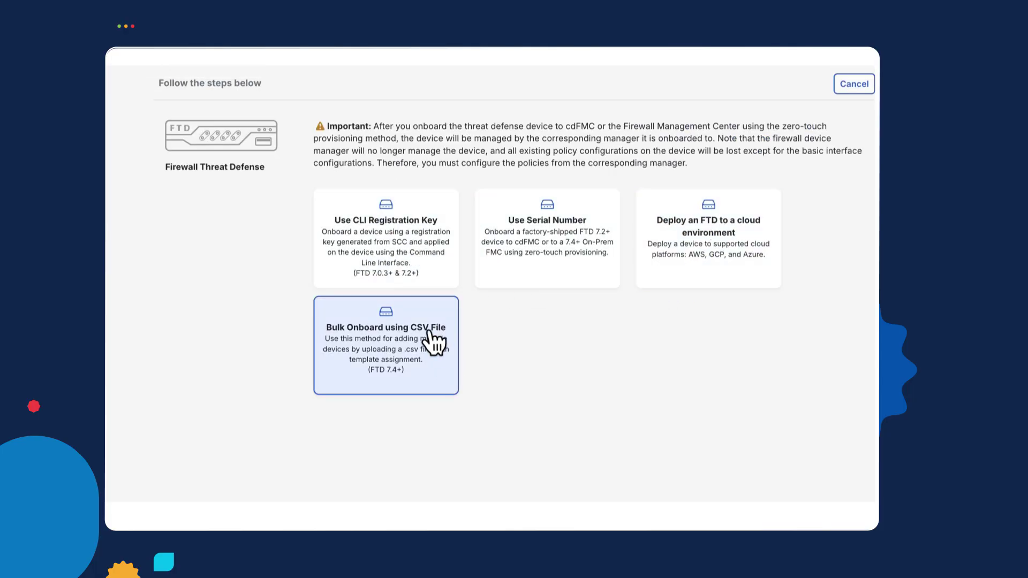
# Step: Choose the Use CLI Registration Key method and enter FTD_7.4.2 as the device name
pyautogui.click(383, 226)
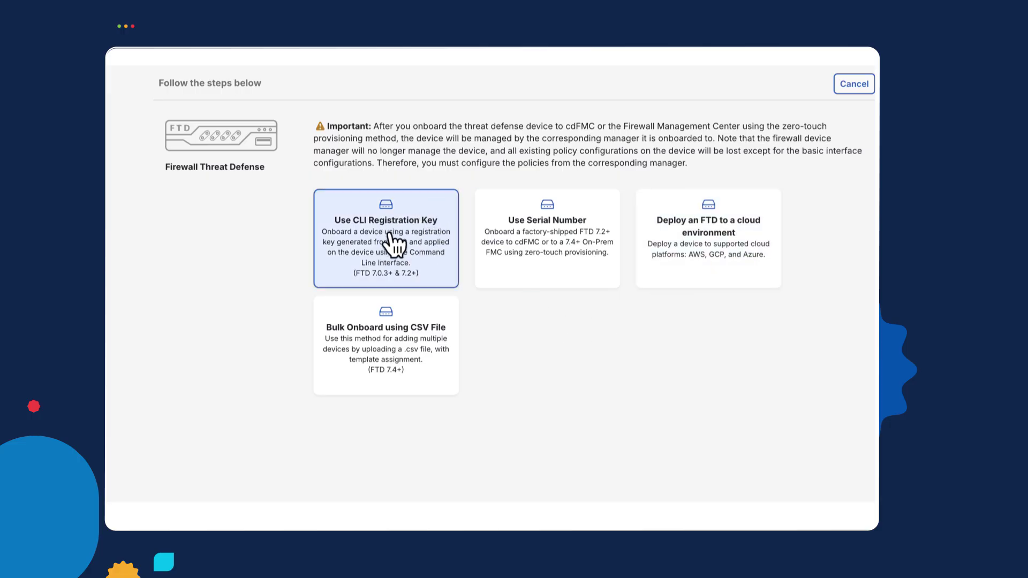
pyautogui.click(397, 259)
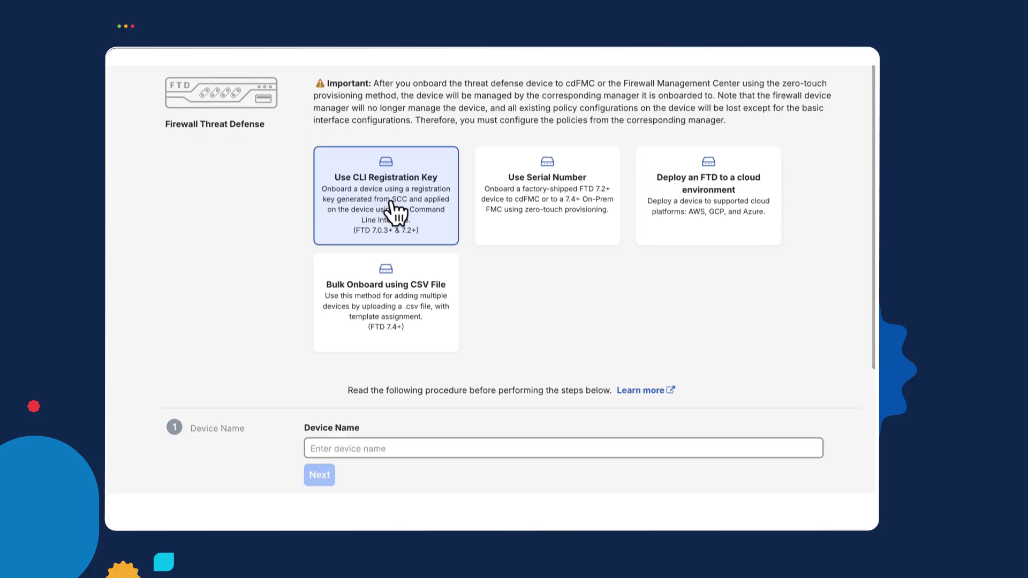
pyautogui.click(341, 449)
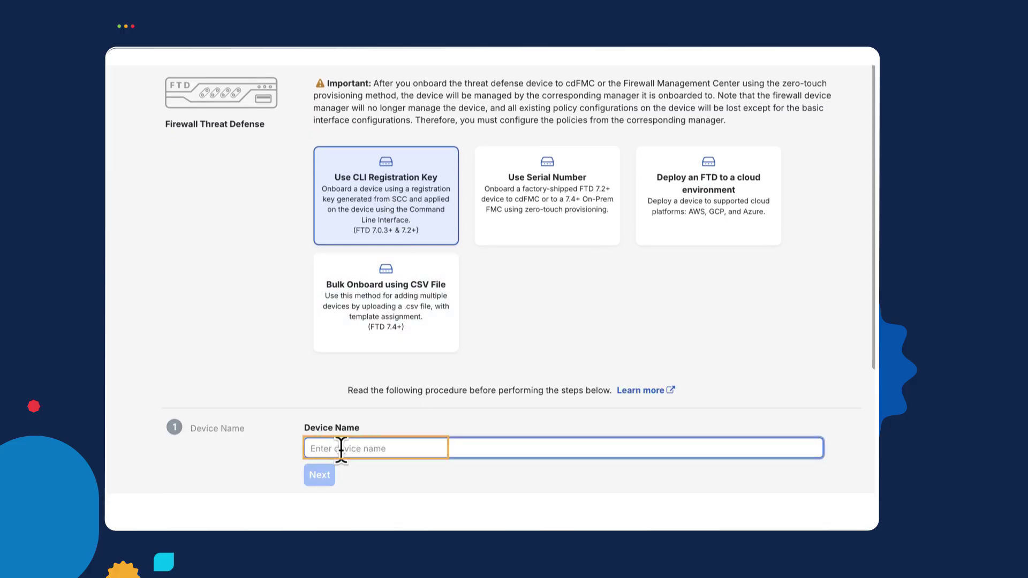
pyautogui.write('FTD')
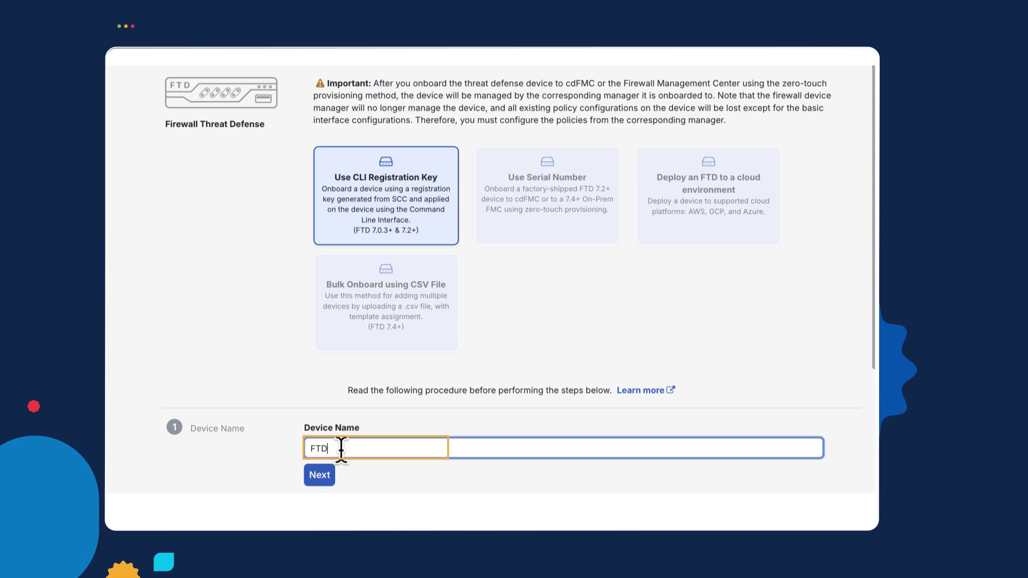
pyautogui.write('_7.4.2')
# Step: Confirm the device name and assign the My Access Control policy
pyautogui.click(320, 477)
pyautogui.scroll(-3, 422, 424)
pyautogui.click(482, 300)
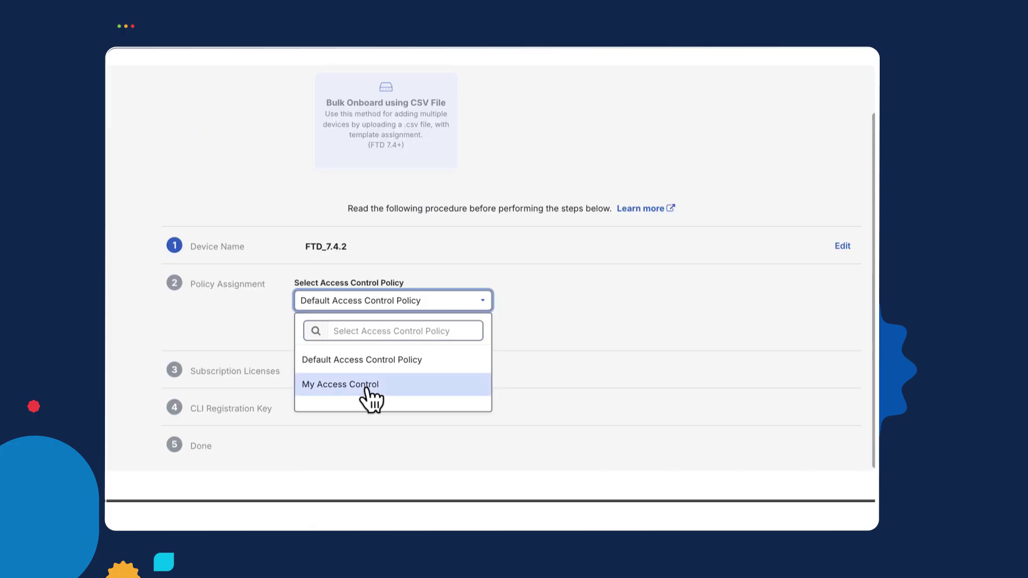
pyautogui.click(344, 386)
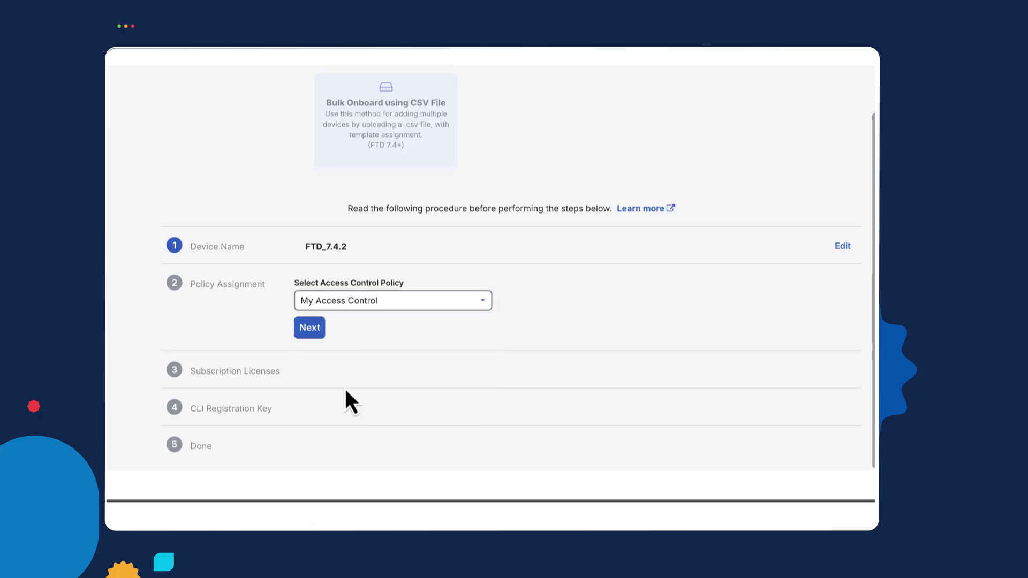
pyautogui.click(310, 328)
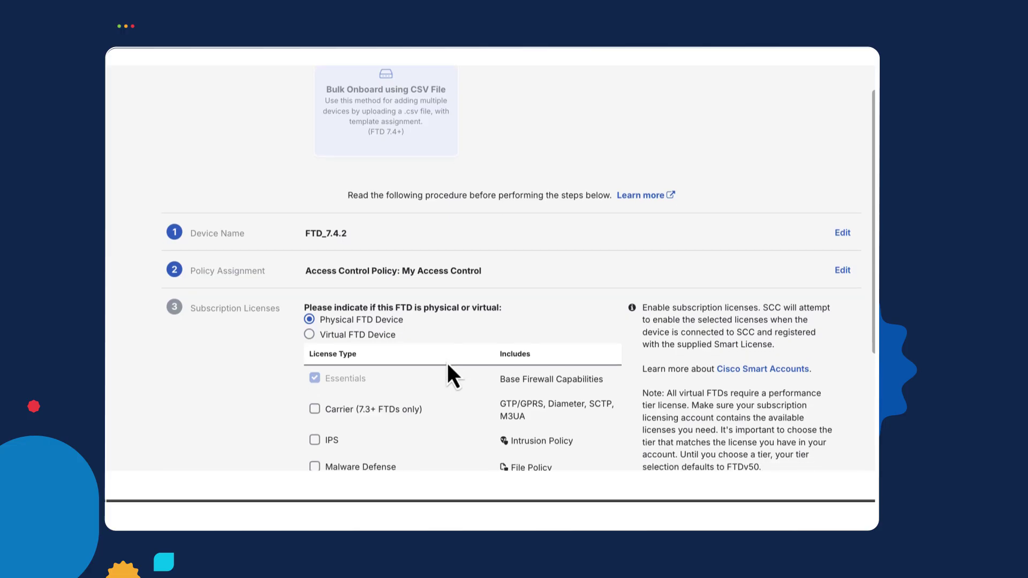
# Step: Mark the firewall as a virtual device with the FTDv50 performance tier
pyautogui.scroll(-1, 443, 329)
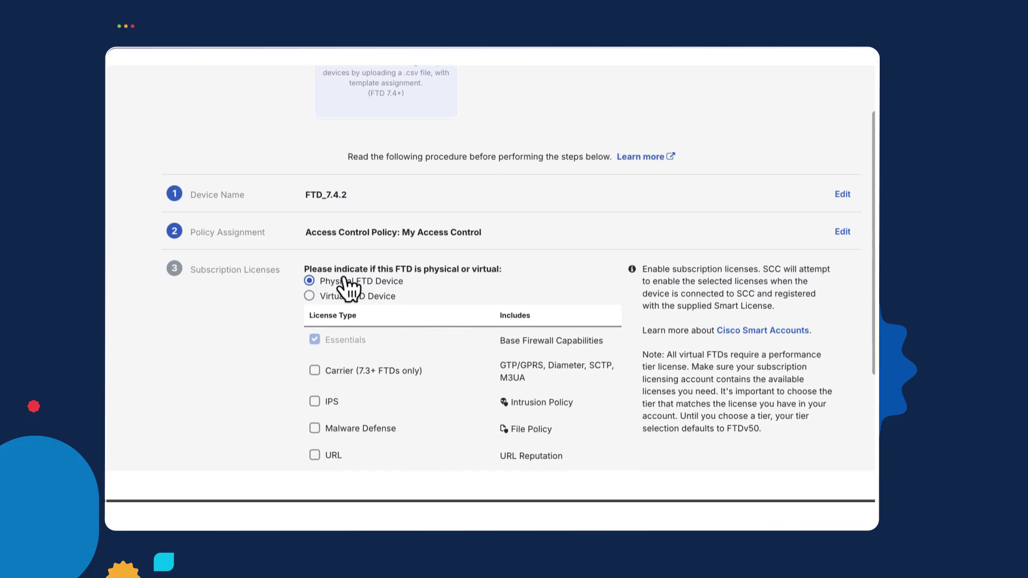
pyautogui.click(310, 297)
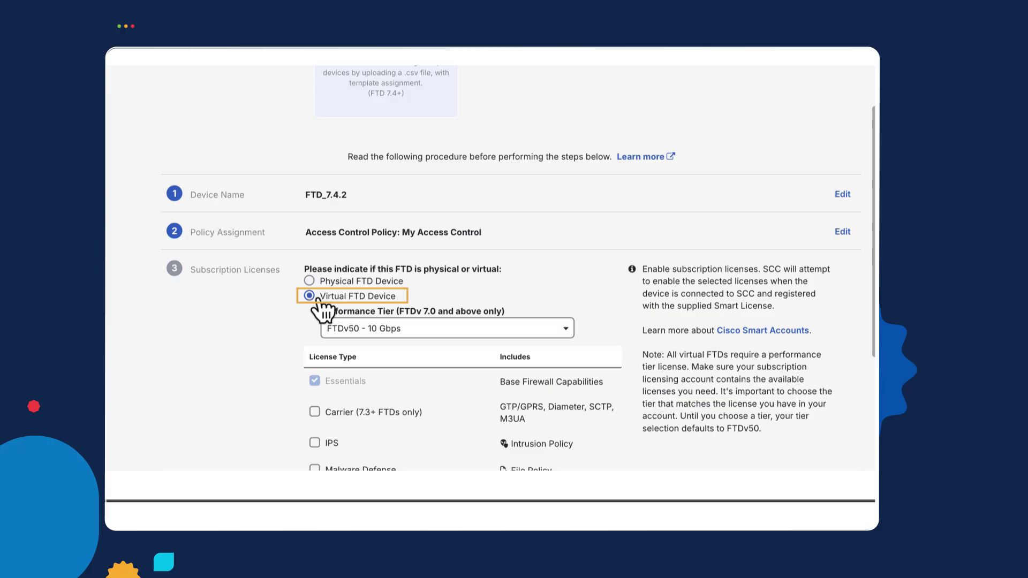
pyautogui.click(448, 329)
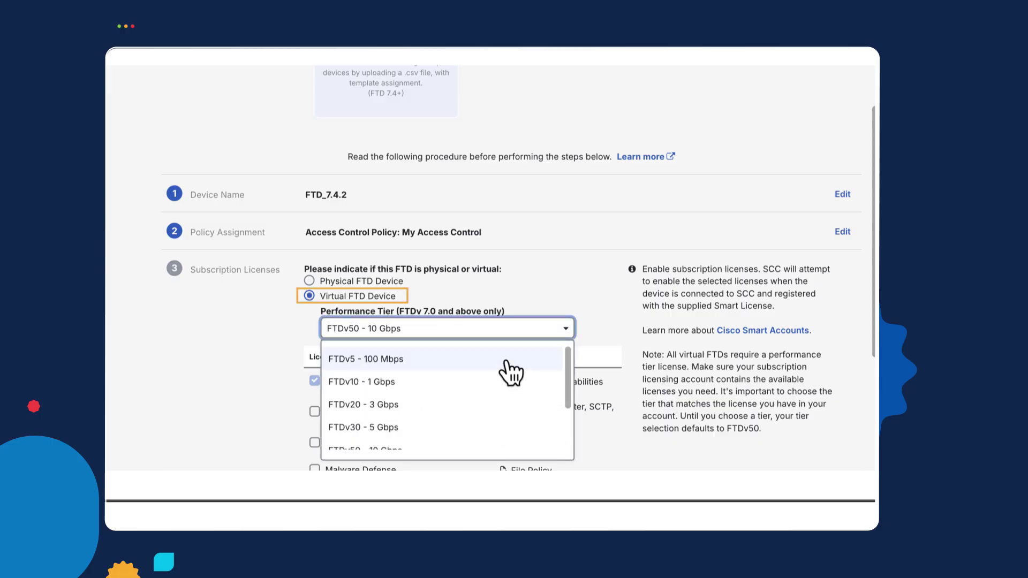
pyautogui.scroll(-2, 565, 385)
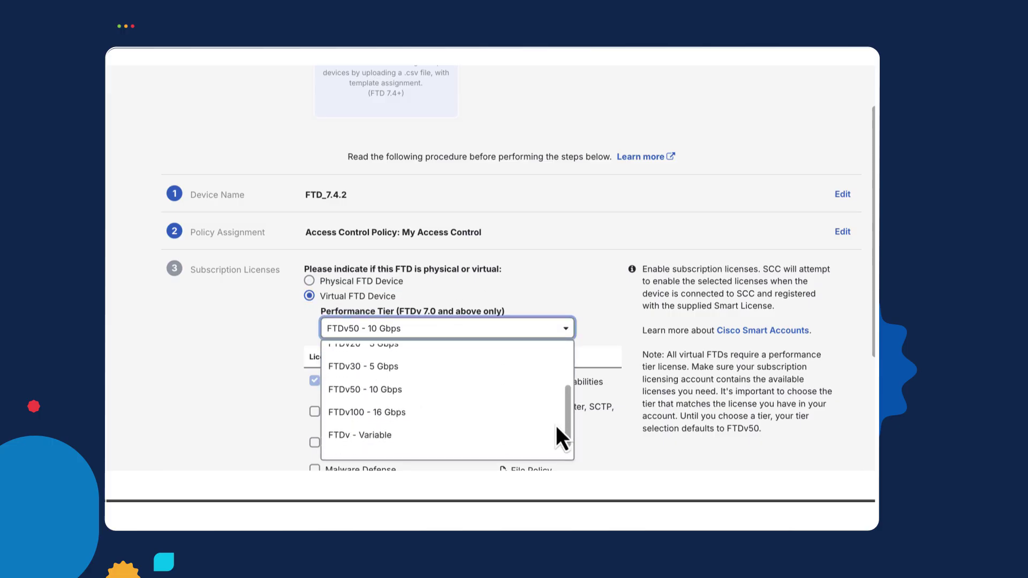
pyautogui.scroll(3, 557, 407)
pyautogui.click(451, 333)
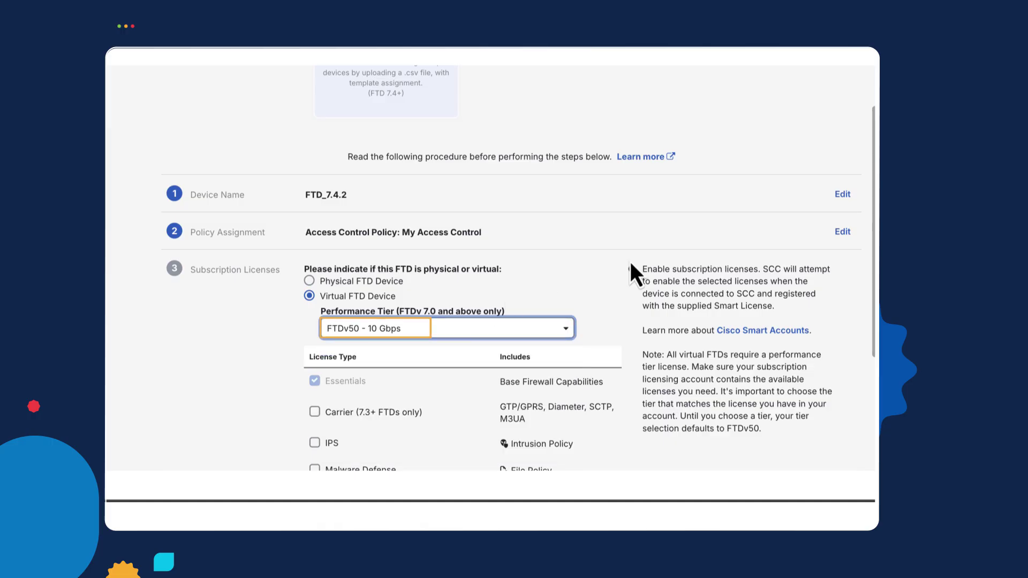
pyautogui.scroll(1, 385, 373)
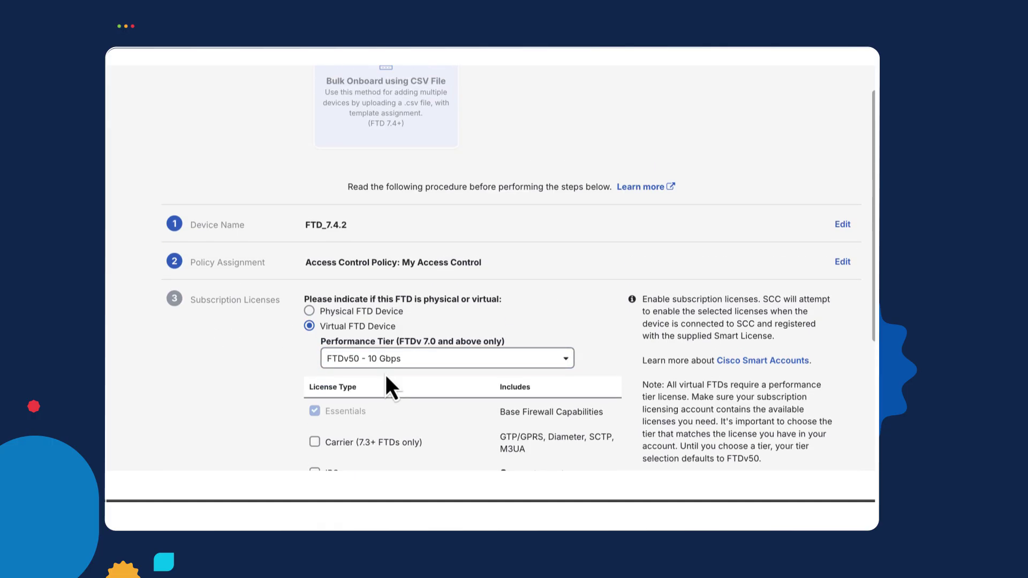
pyautogui.scroll(-4, 385, 372)
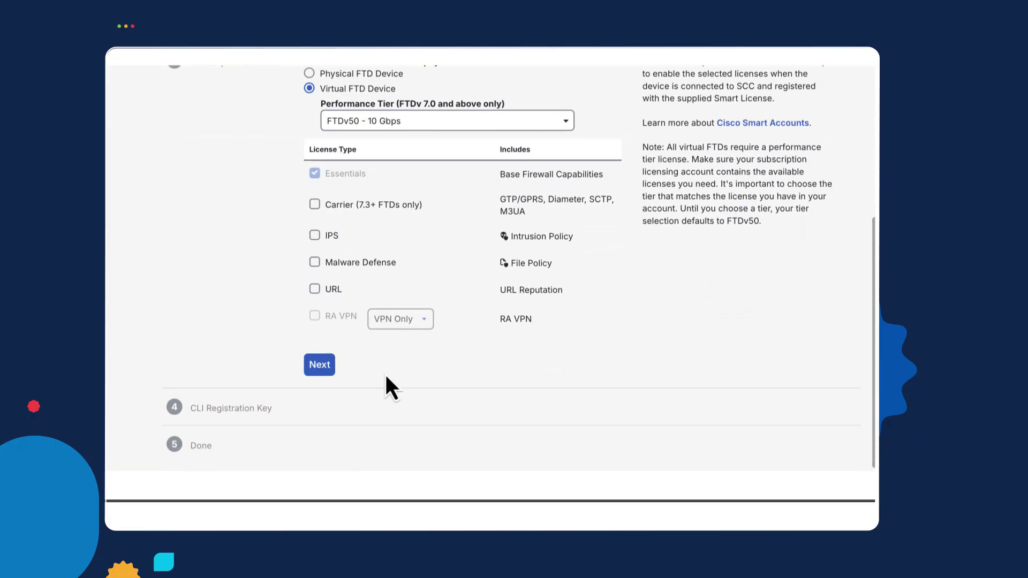
# Step: Enable IPS, Malware Defense and URL licenses to generate the registration key
pyautogui.click(315, 236)
pyautogui.click(316, 262)
pyautogui.click(316, 290)
pyautogui.click(320, 364)
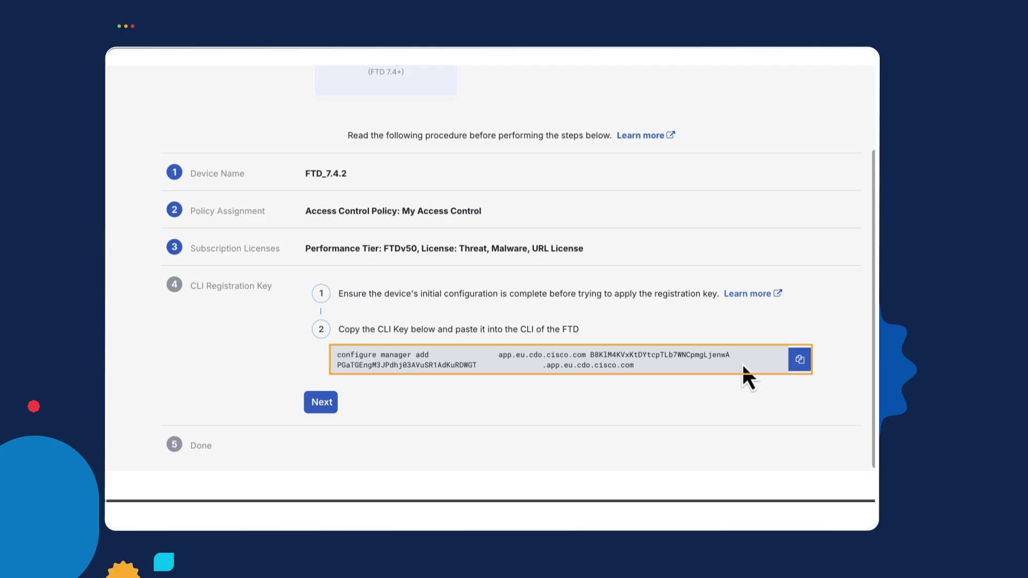
# Step: Copy the configure manager add command for FTD_7.4.2 to the clipboard
pyautogui.click(800, 359)
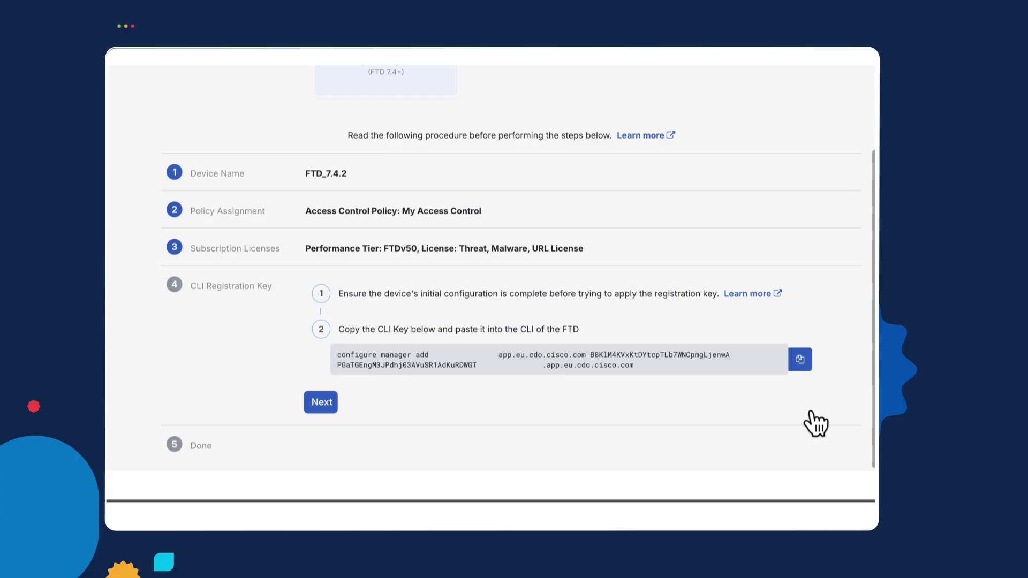
# Step: Run show managers in the firewall's terminal to confirm no managers are configured
pyautogui.press('super+Tab')
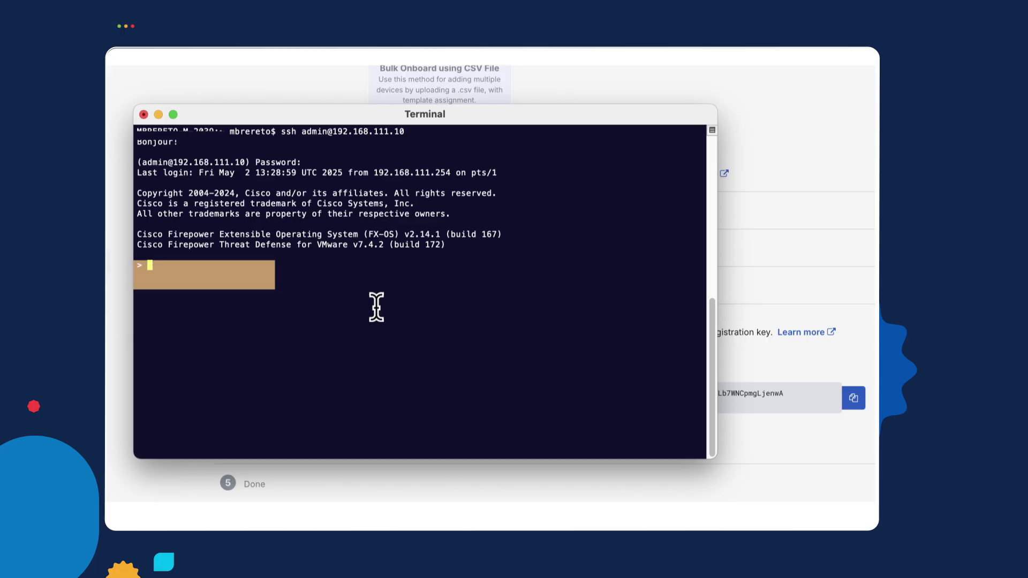
pyautogui.write('show')
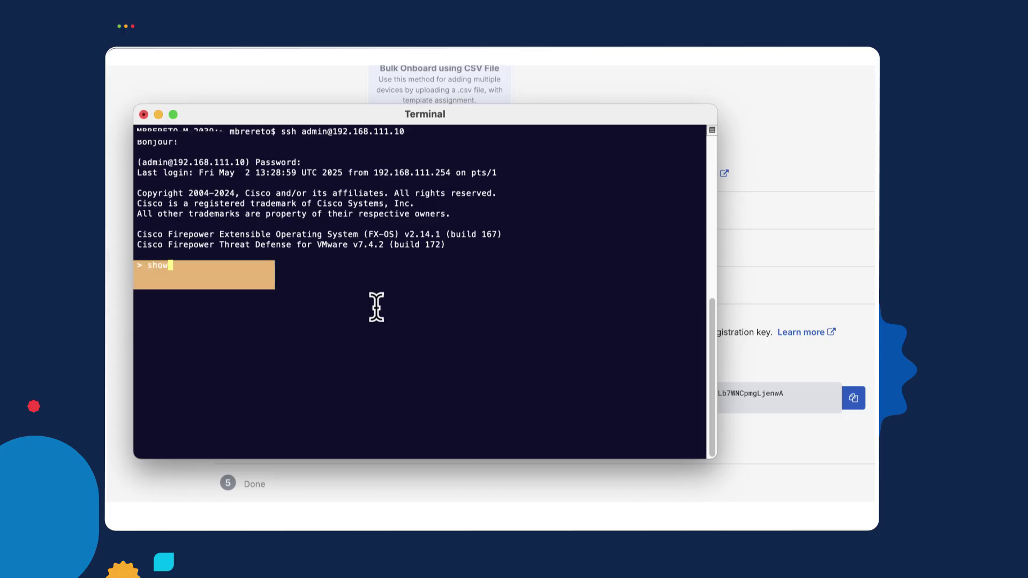
pyautogui.write(' managers')
pyautogui.press('Return')
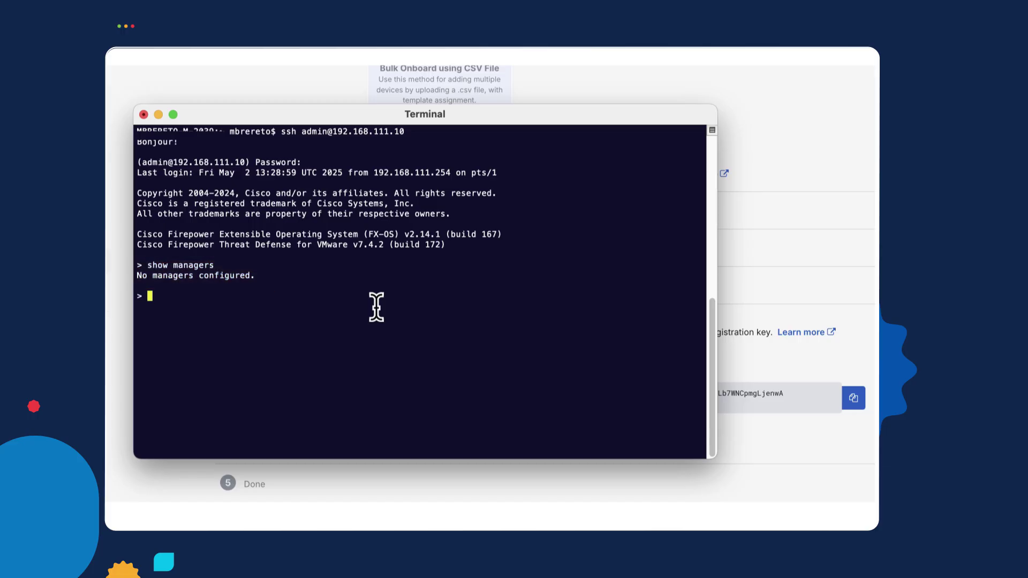
# Step: Paste the configure manager add command at the prompt and trigger device registration in Security Cloud Control
pyautogui.rightClick(215, 312)
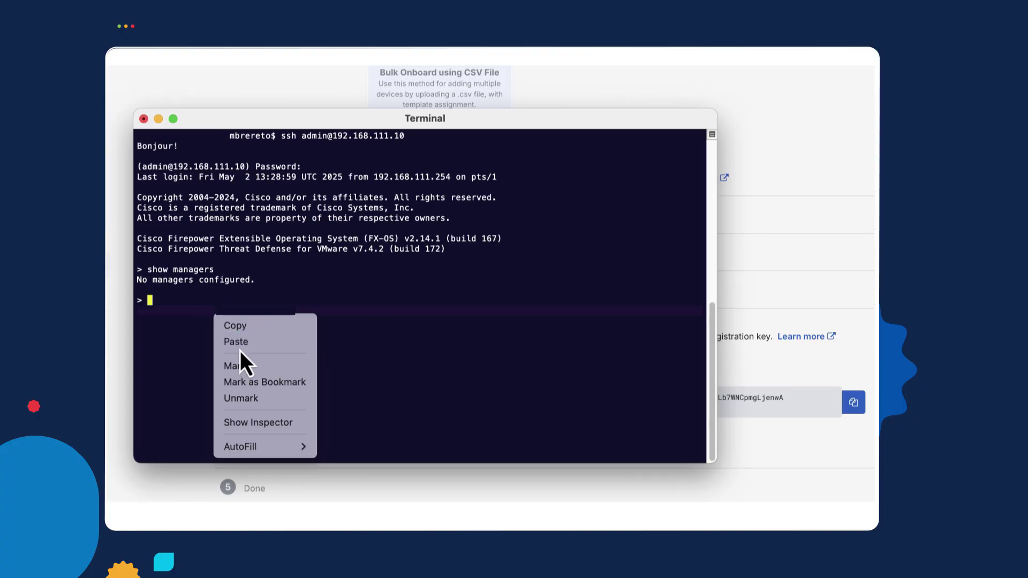
pyautogui.click(239, 342)
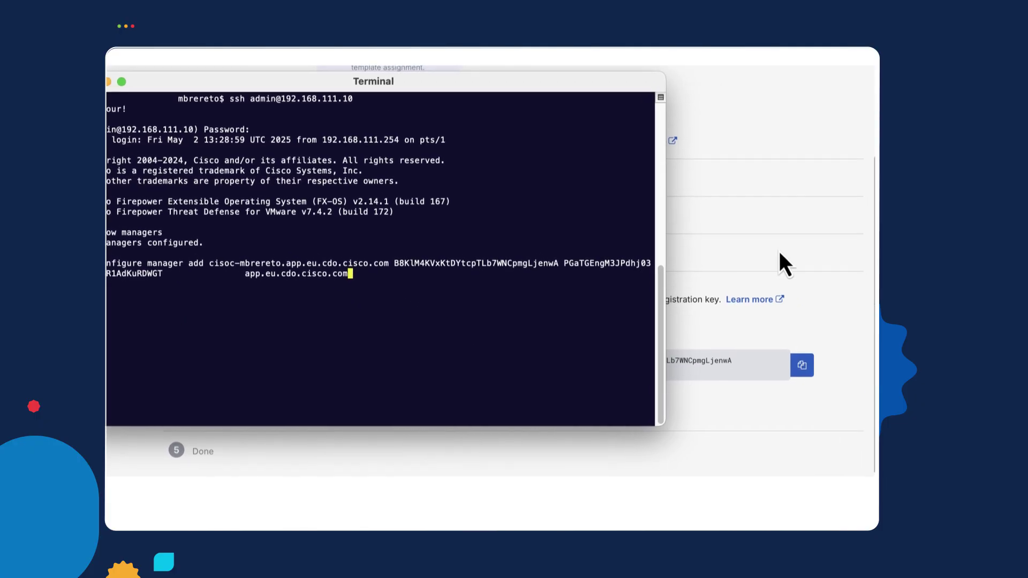
pyautogui.click(766, 229)
pyautogui.click(320, 409)
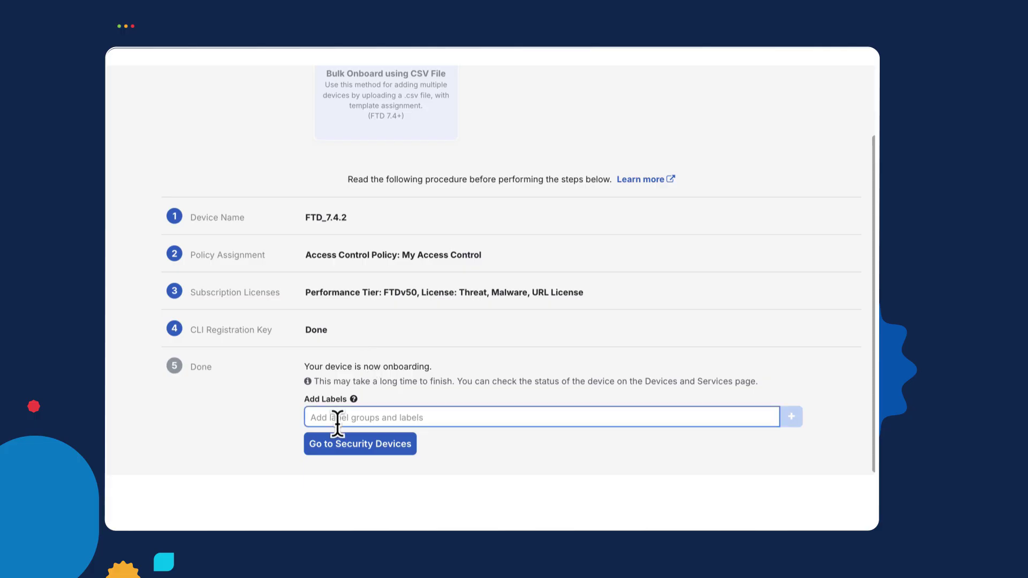
# Step: Enter the label 'CiscoU Onboarding Demo' for FTD_7.4.2, correcting the mistyped label text
pyautogui.click(339, 418)
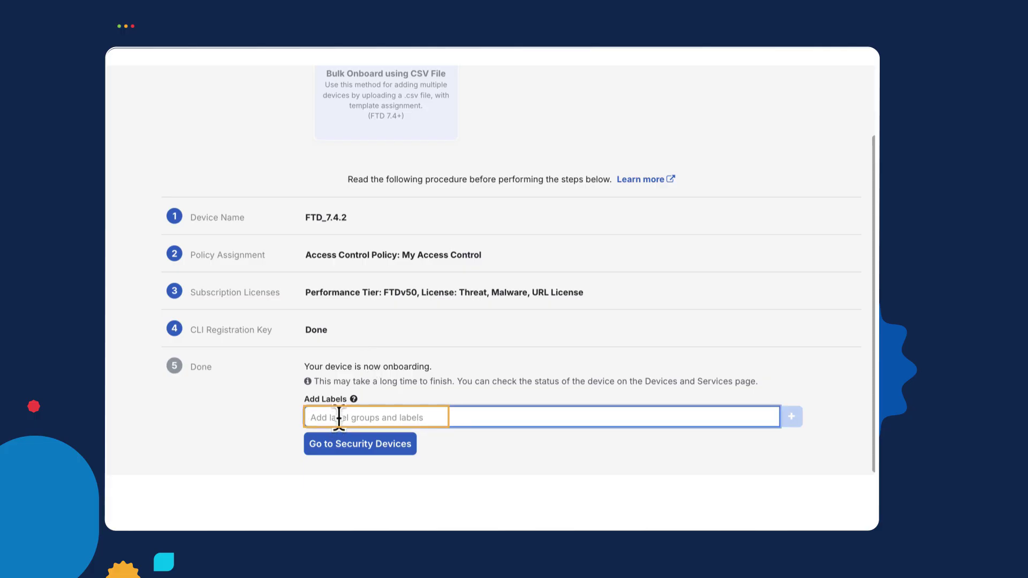
pyautogui.write('Cisco')
pyautogui.write('-Onbo')
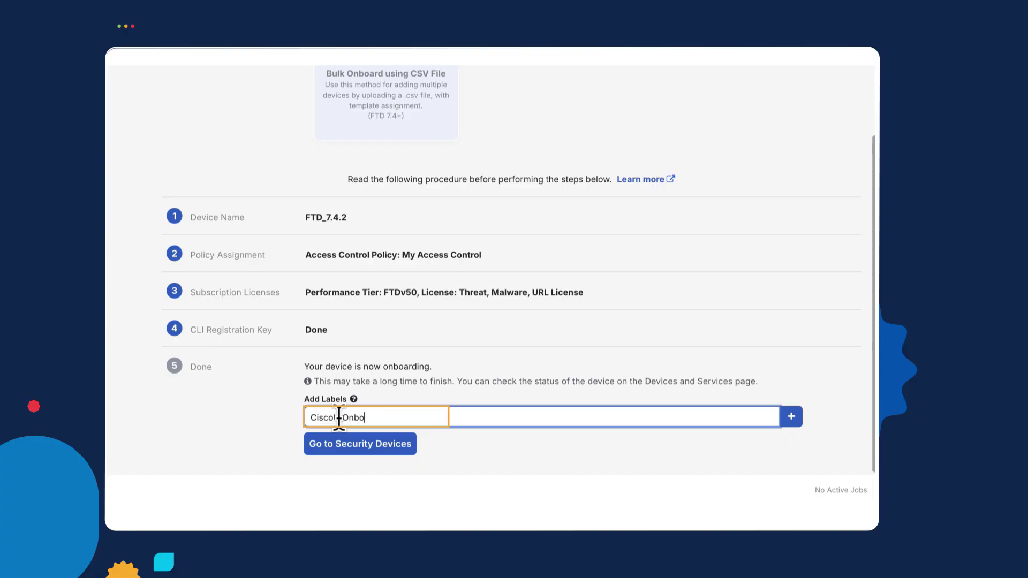
pyautogui.write('arding Demo')
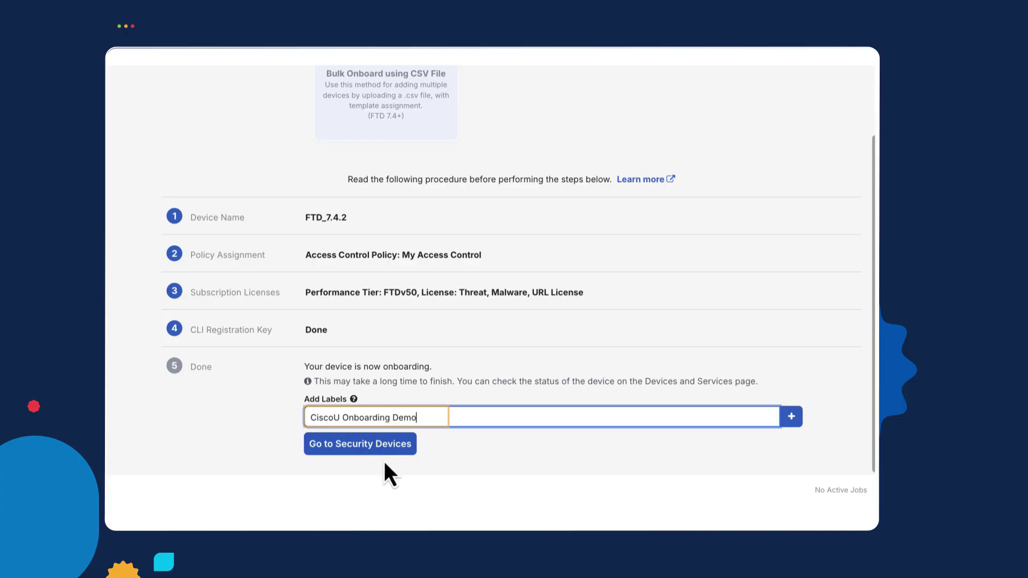
# Step: Go to the Security Devices list, run configure manager add, and confirm it with show managers
pyautogui.click(387, 448)
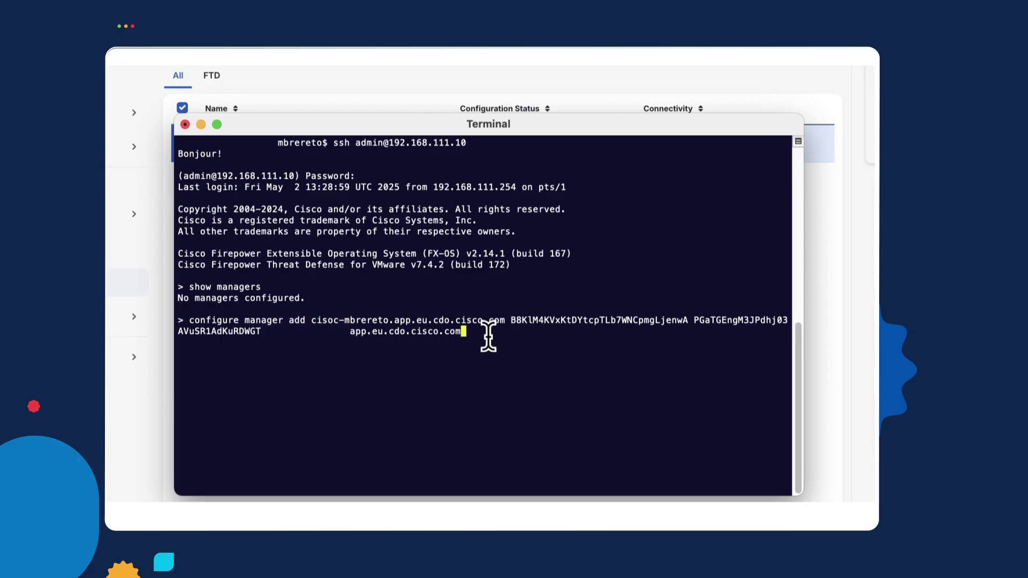
pyautogui.press('Return')
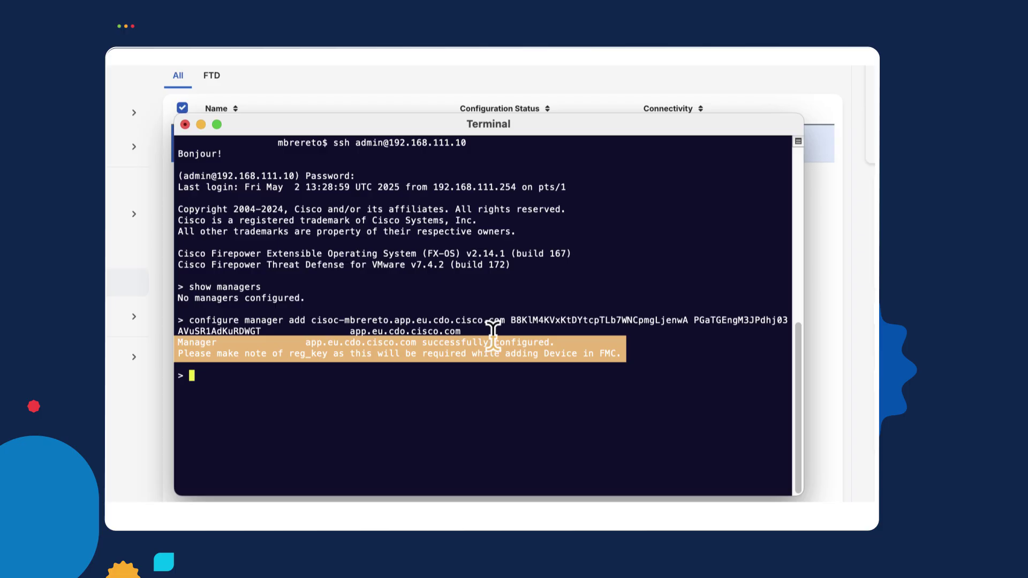
pyautogui.write('show managers')
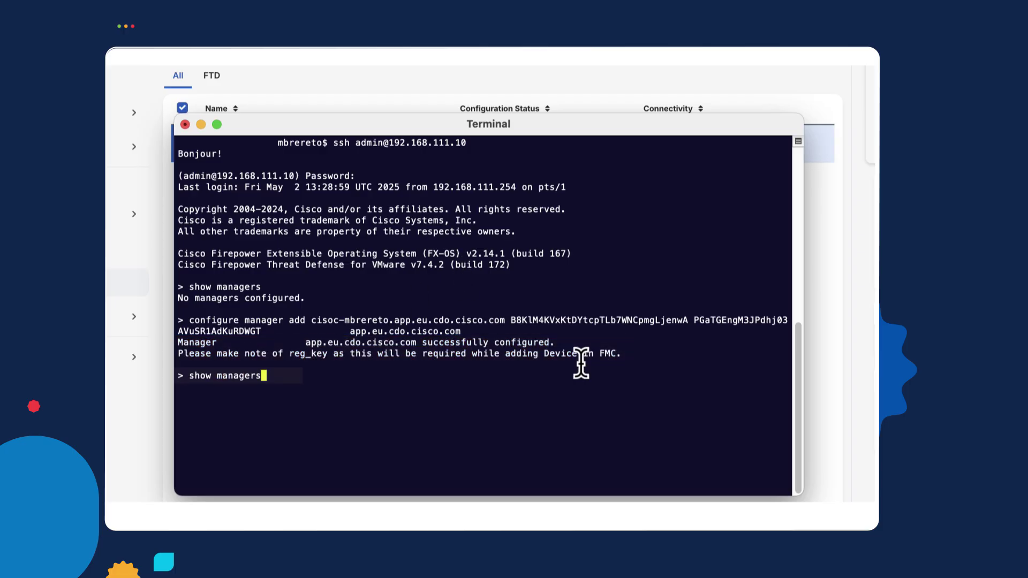
pyautogui.press('Return')
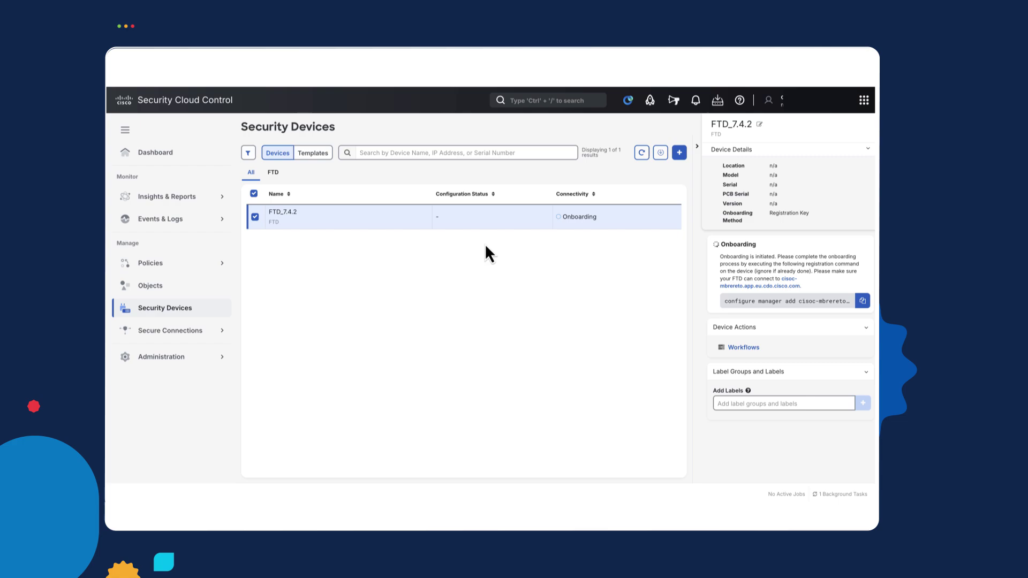
# Step: Open Administration > Firewall Management Center to show the Cloud-Delivered FMC services page
pyautogui.click(167, 358)
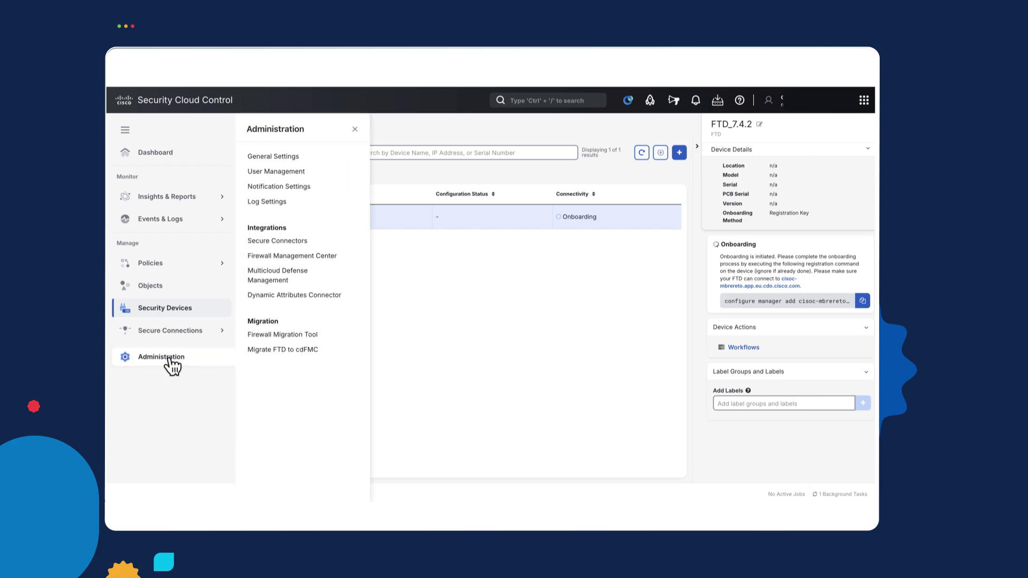
pyautogui.click(269, 257)
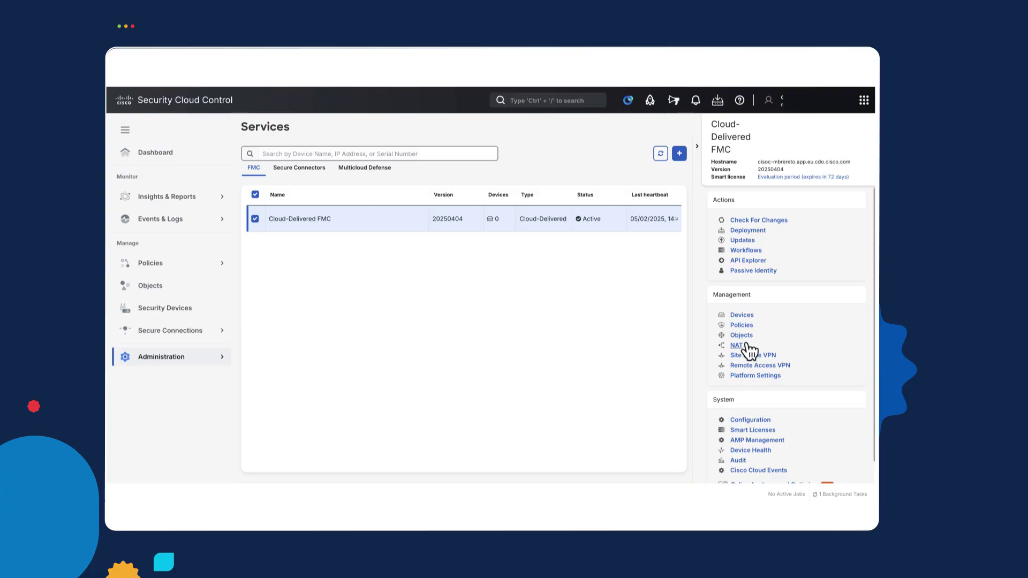
# Step: Open Devices from the Cloud-Delivered FMC management panel
pyautogui.click(745, 317)
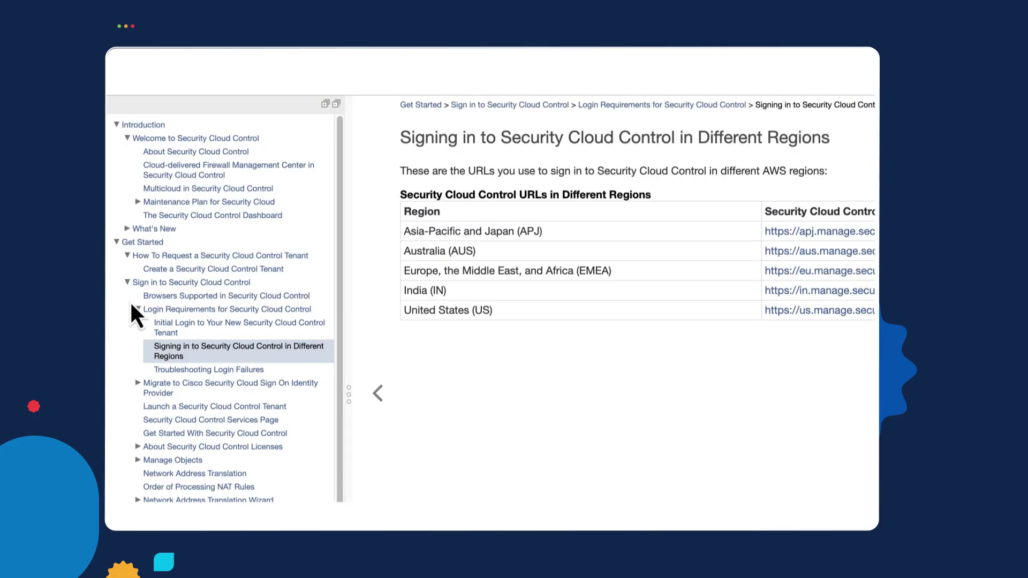
# Step: Collapse Get Started and expand Manage Security Devices in the documentation contents
pyautogui.click(115, 242)
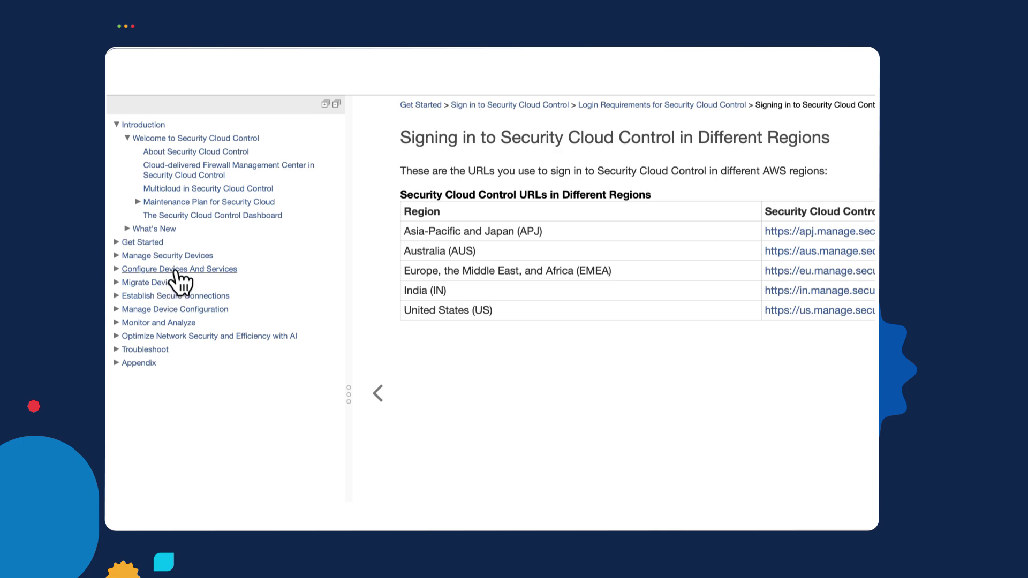
pyautogui.click(116, 256)
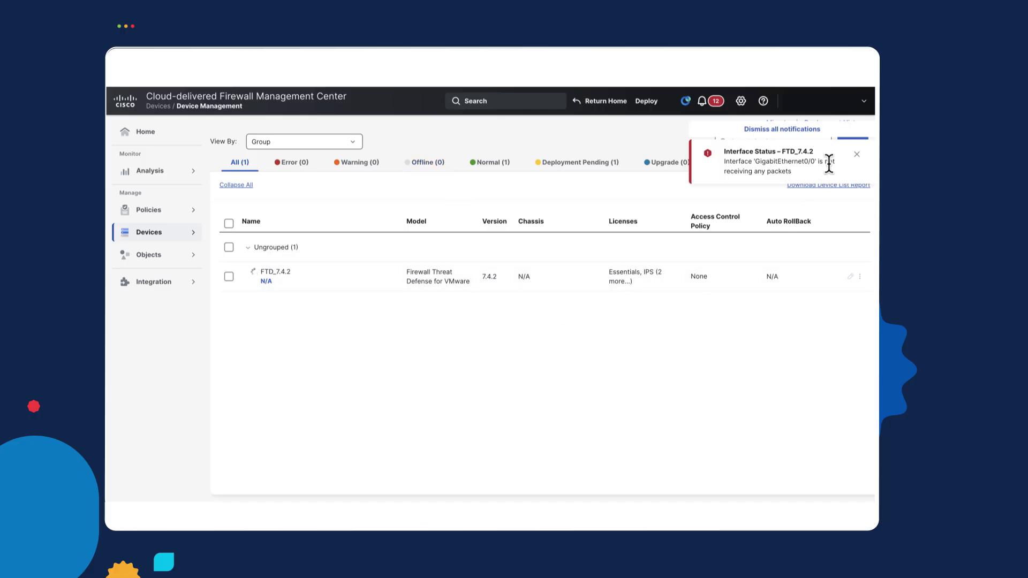
# Step: Dismiss the Interface Status alert and go back to Security Cloud Control's Security Devices list
pyautogui.click(857, 155)
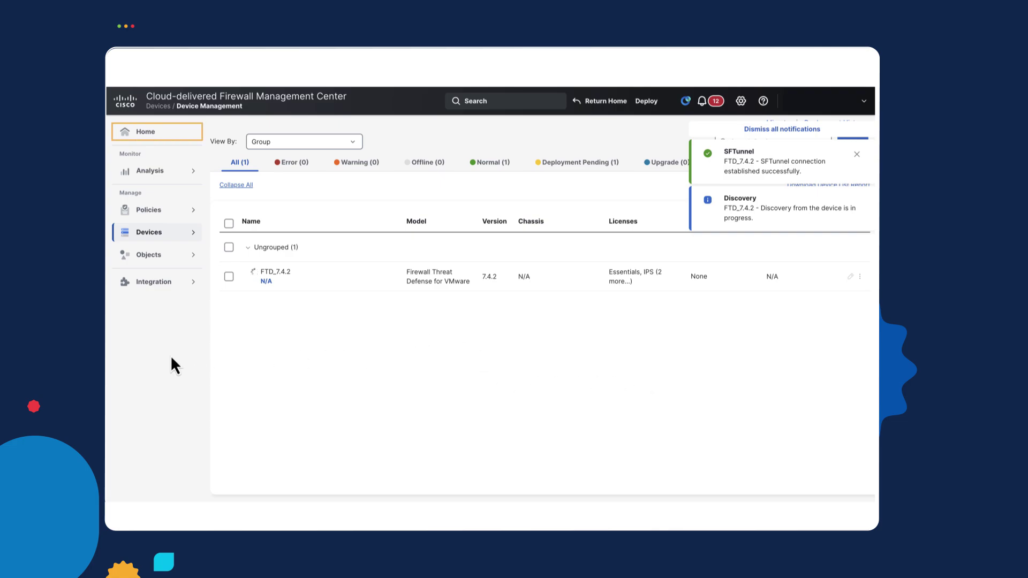
pyautogui.click(145, 132)
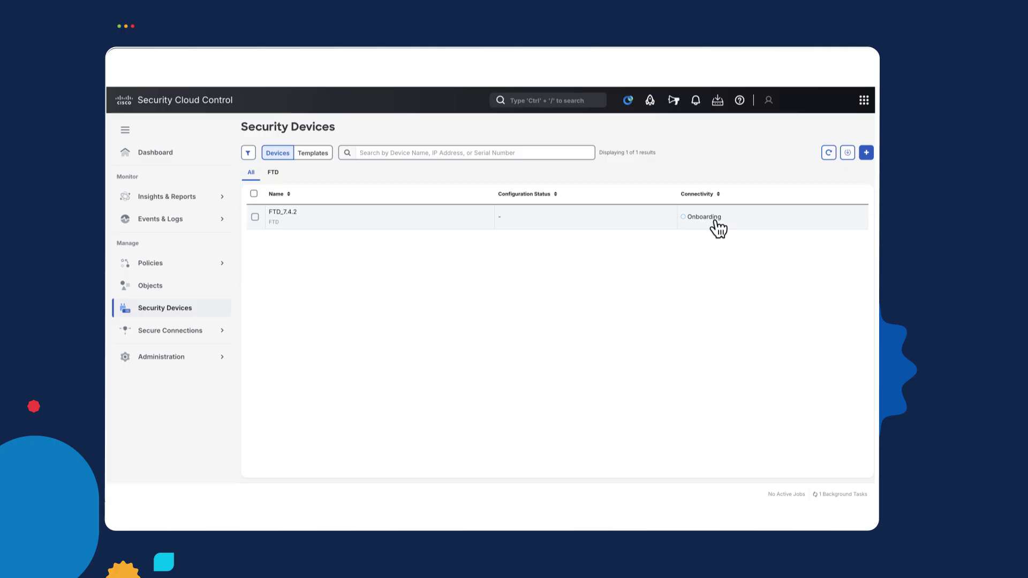
# Step: Open Administration > Firewall Management Center > Devices to reach the cloud FMC device management page
pyautogui.click(159, 358)
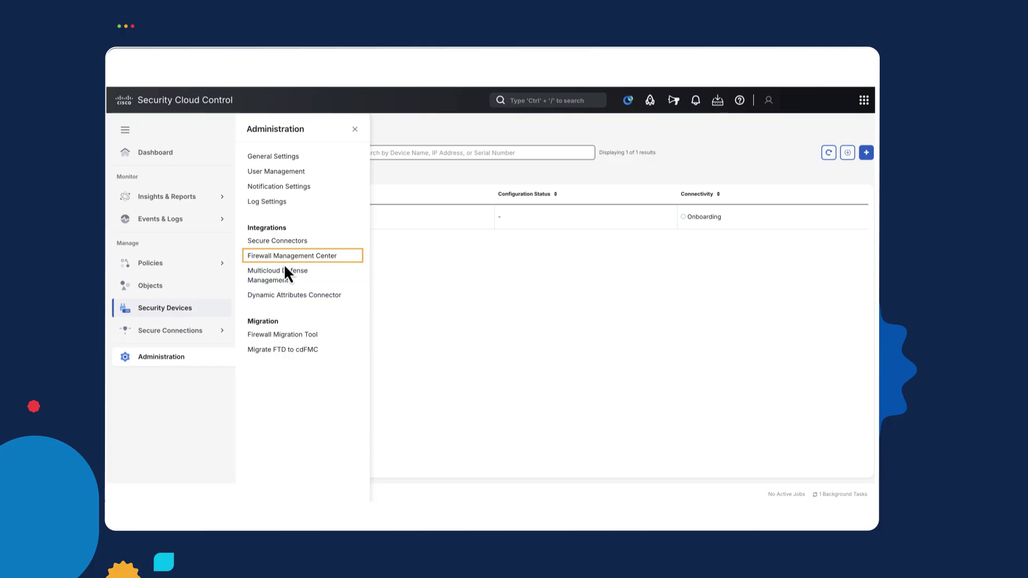
pyautogui.click(285, 259)
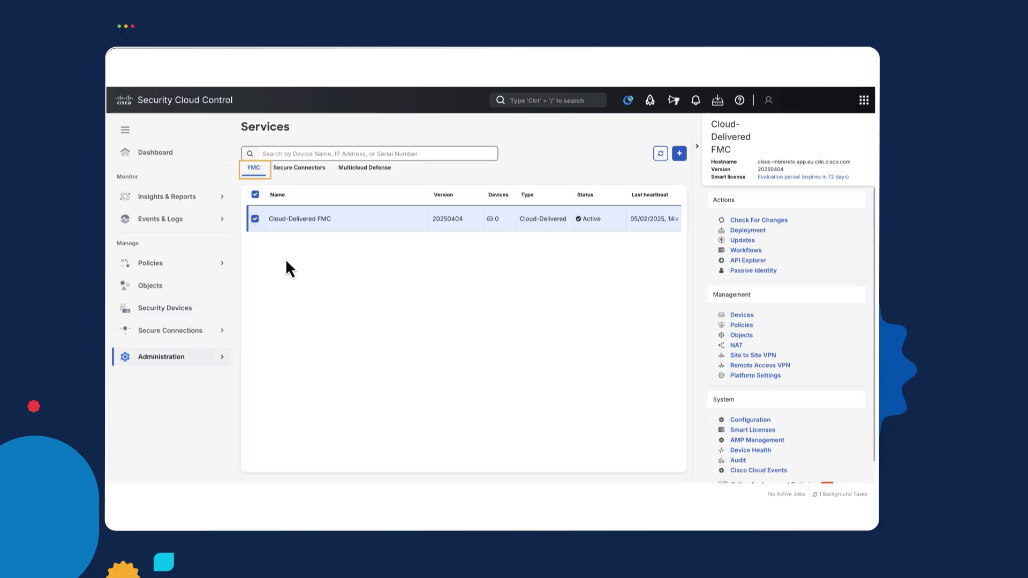
pyautogui.click(742, 316)
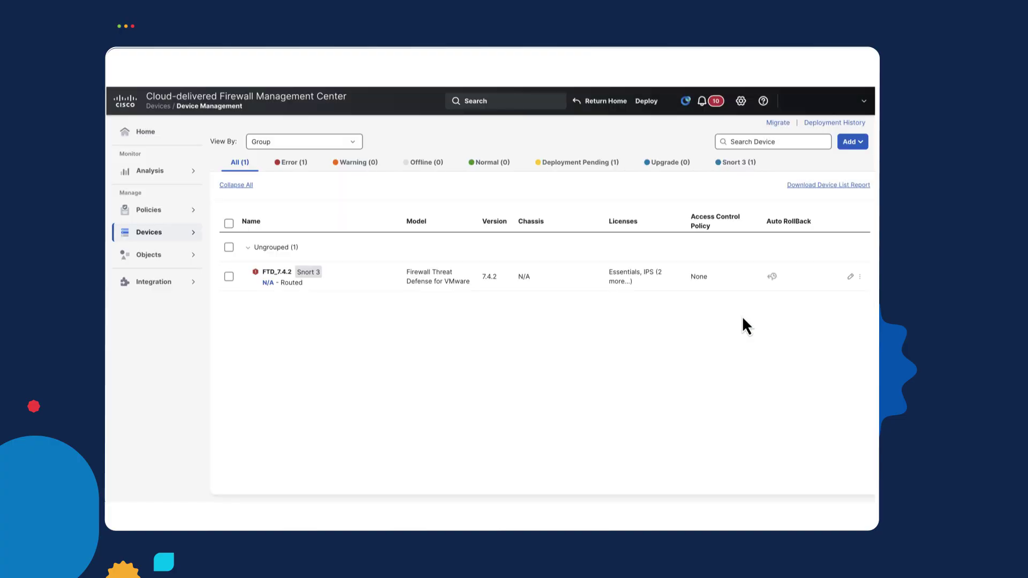
# Step: Check FTD_7.4.2's health status, select it, and open its interface configuration
pyautogui.click(256, 272)
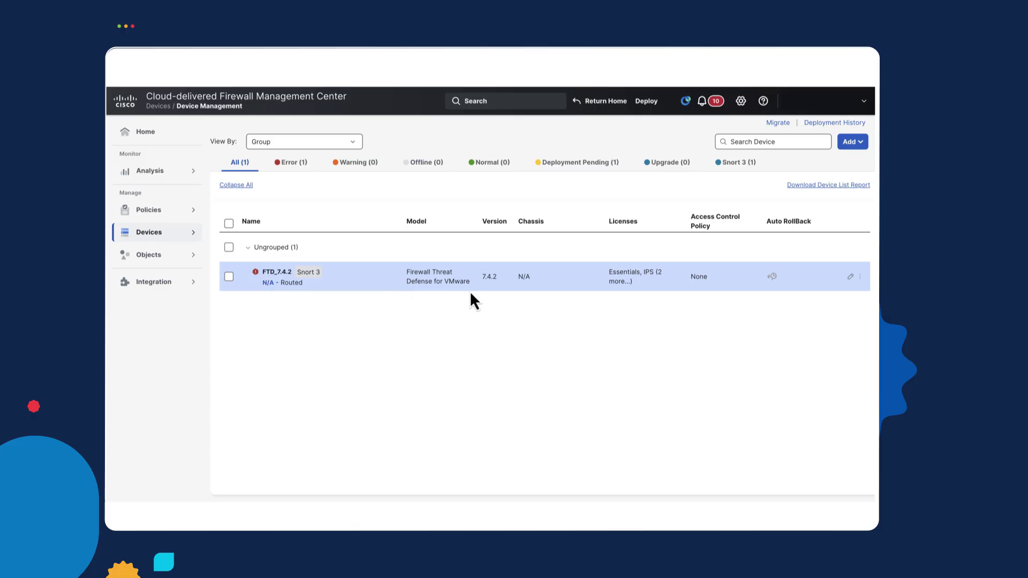
pyautogui.click(284, 284)
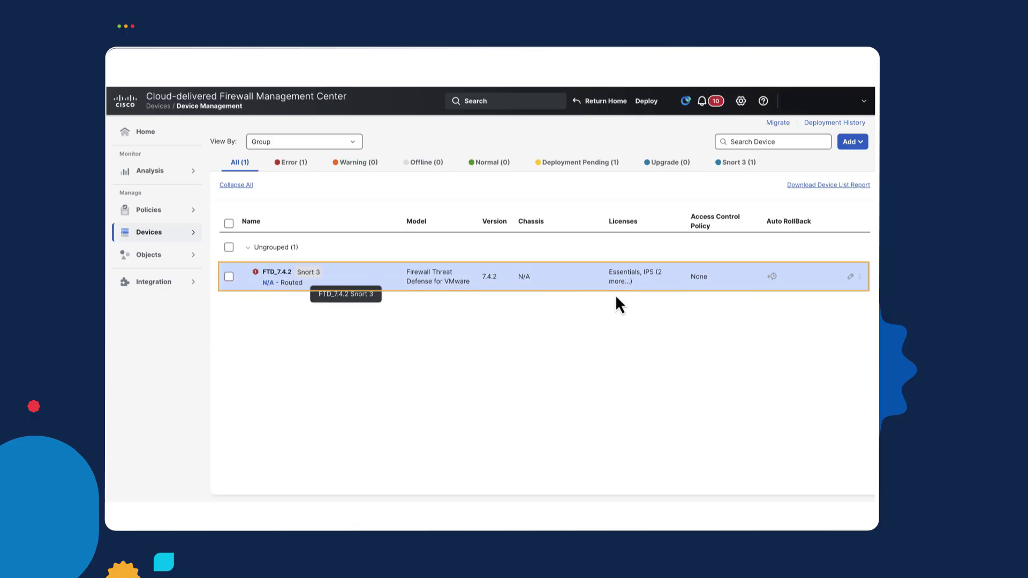
pyautogui.click(851, 277)
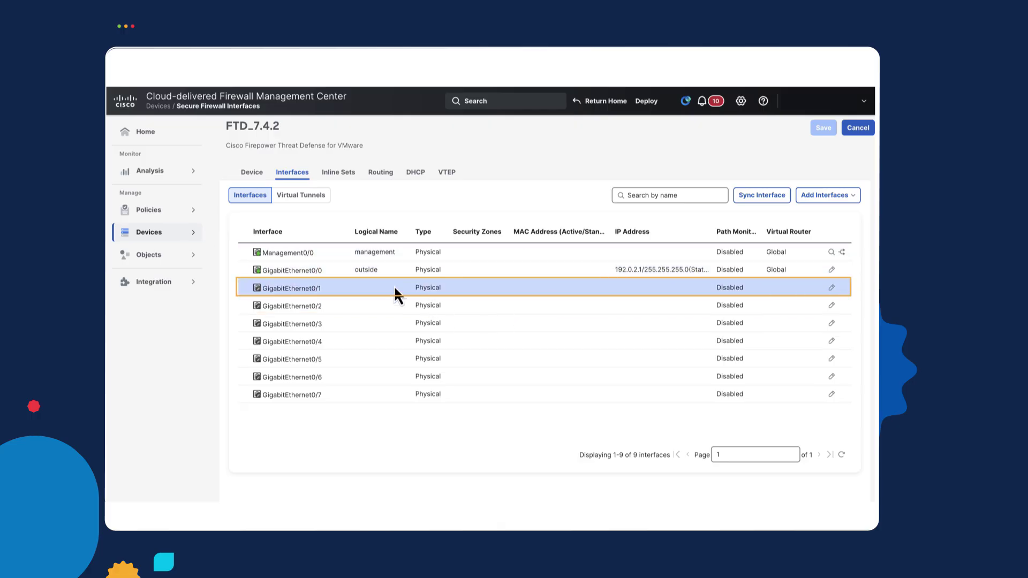
# Step: Edit GigabitEthernet0/1 as the inside interface, enabling it with description 'demo'
pyautogui.click(831, 288)
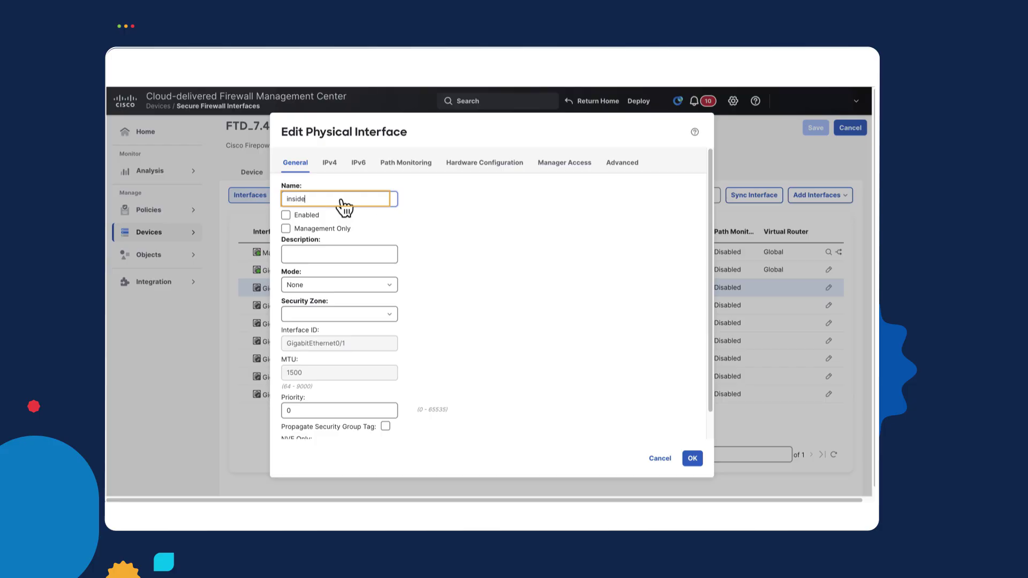
pyautogui.click(286, 215)
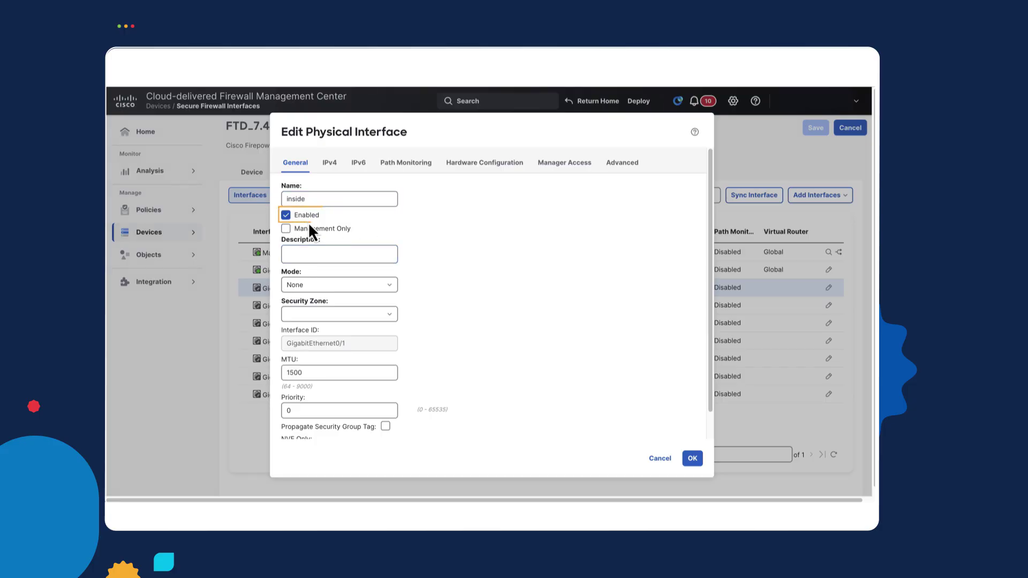
pyautogui.click(315, 255)
pyautogui.write('demo')
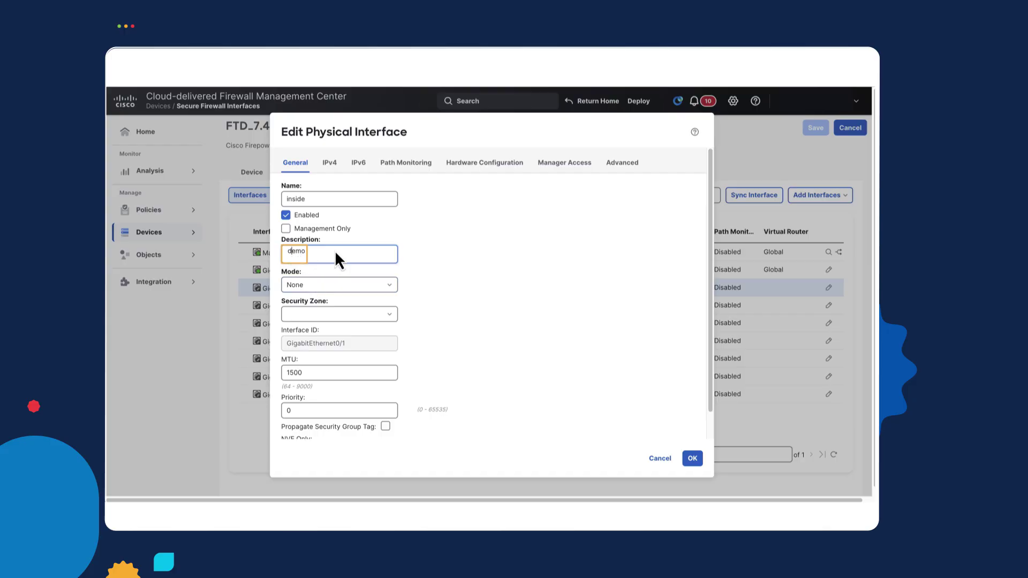
# Step: Give it static IPv4 192.168.133.254/24, fixing the invalid address, and save the interface changes
pyautogui.click(329, 164)
pyautogui.click(310, 223)
pyautogui.write('192.168.133.0/24')
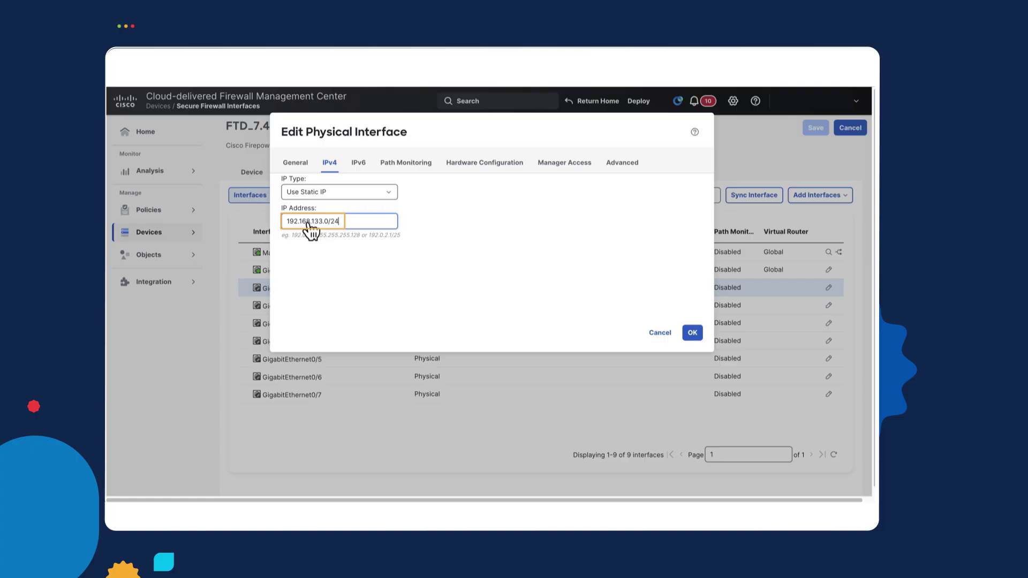
pyautogui.click(692, 333)
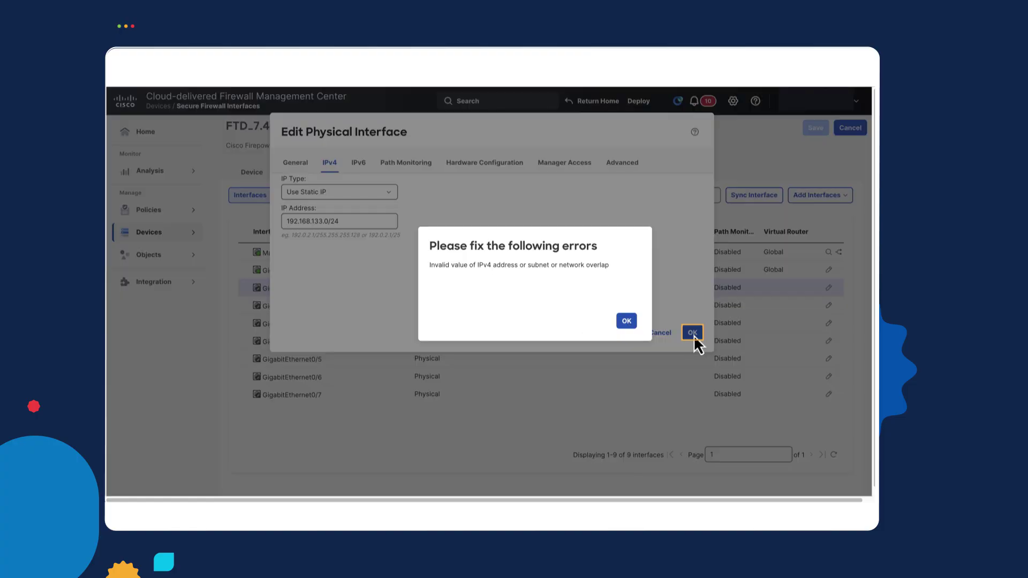
pyautogui.click(626, 323)
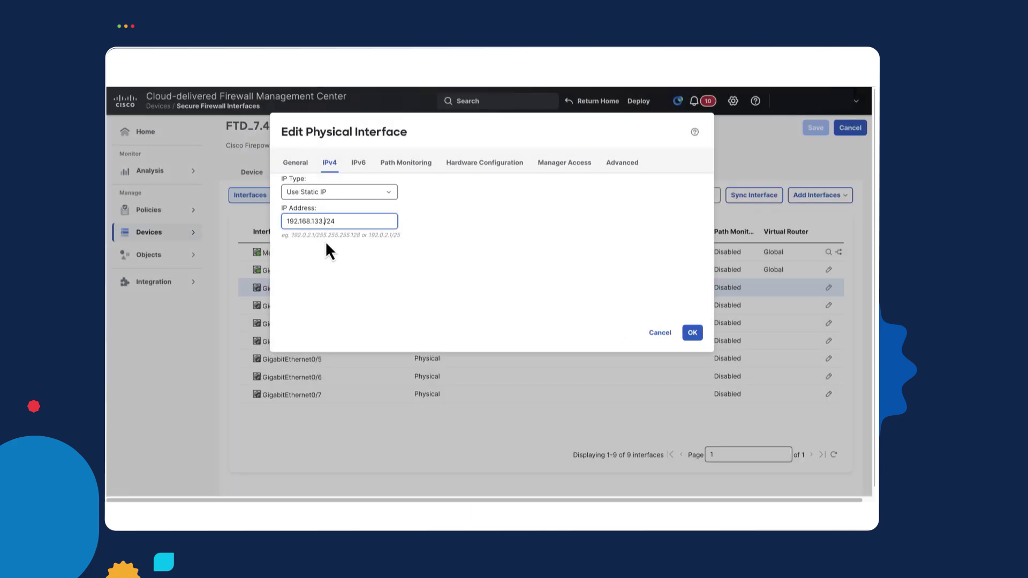
pyautogui.write('254')
pyautogui.click(684, 338)
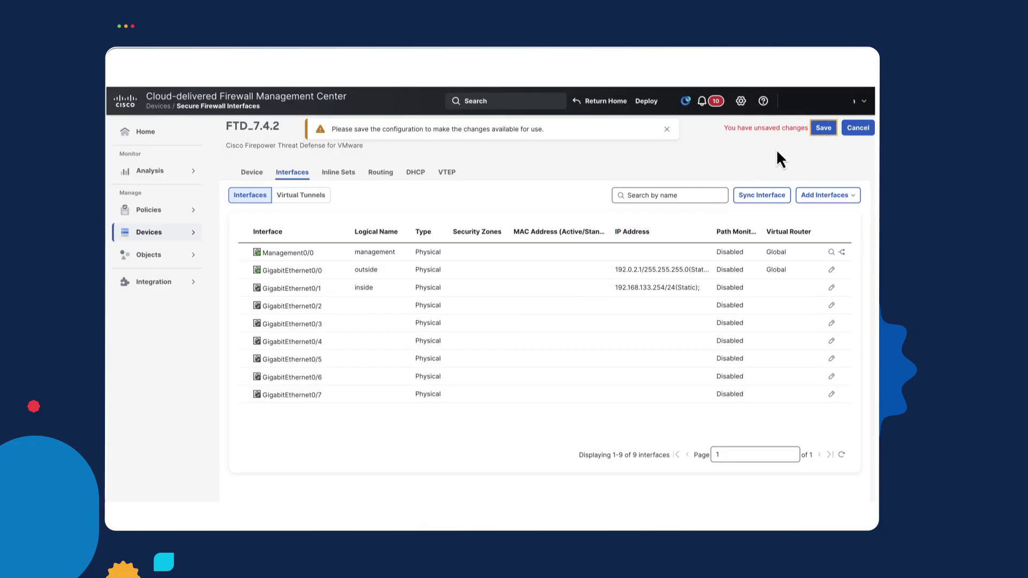
pyautogui.click(821, 129)
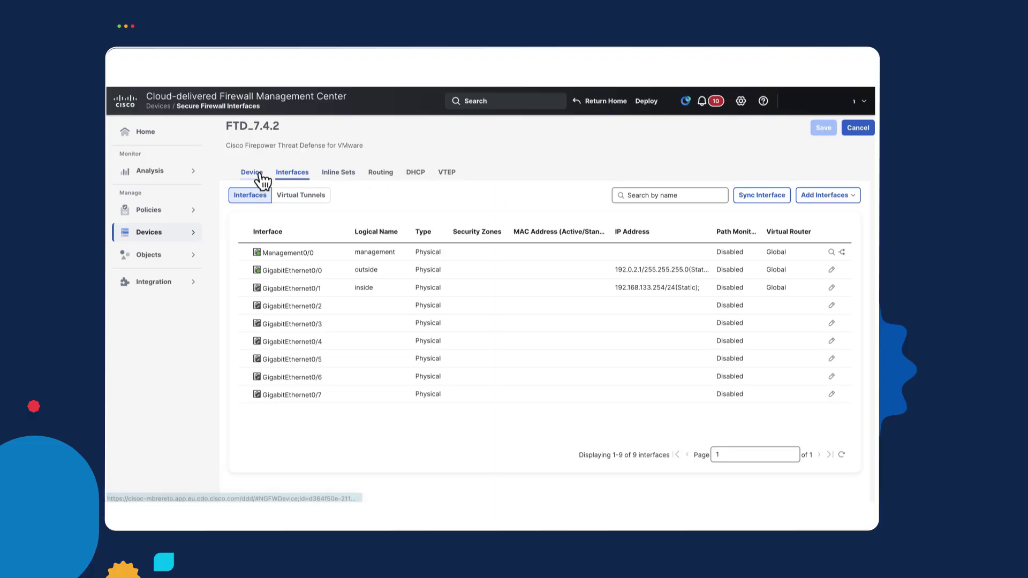
# Step: Add and save a static route on FTD_7.4.2: any-ipv4 out the outside interface via outside-router
pyautogui.click(381, 173)
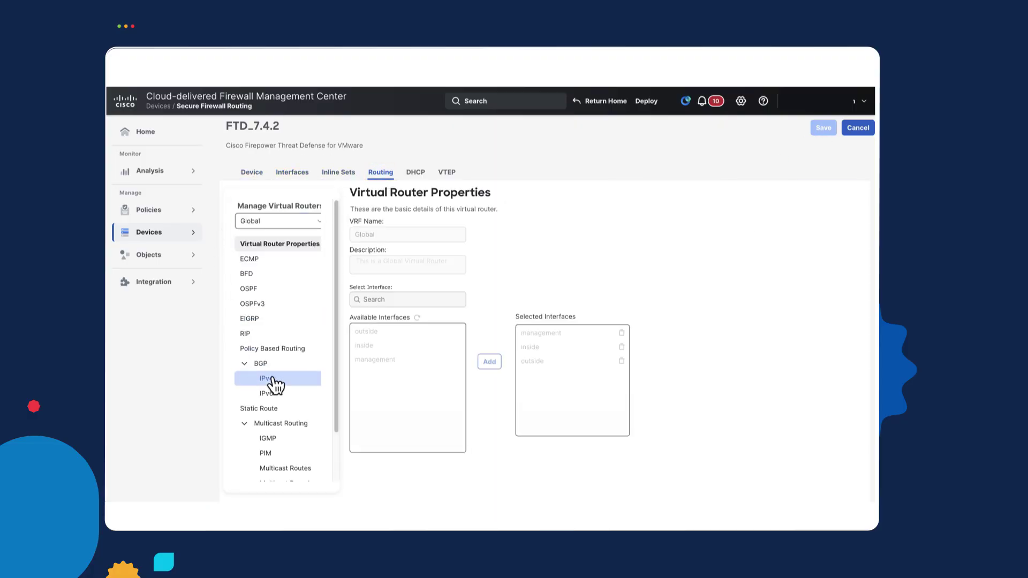
pyautogui.click(263, 411)
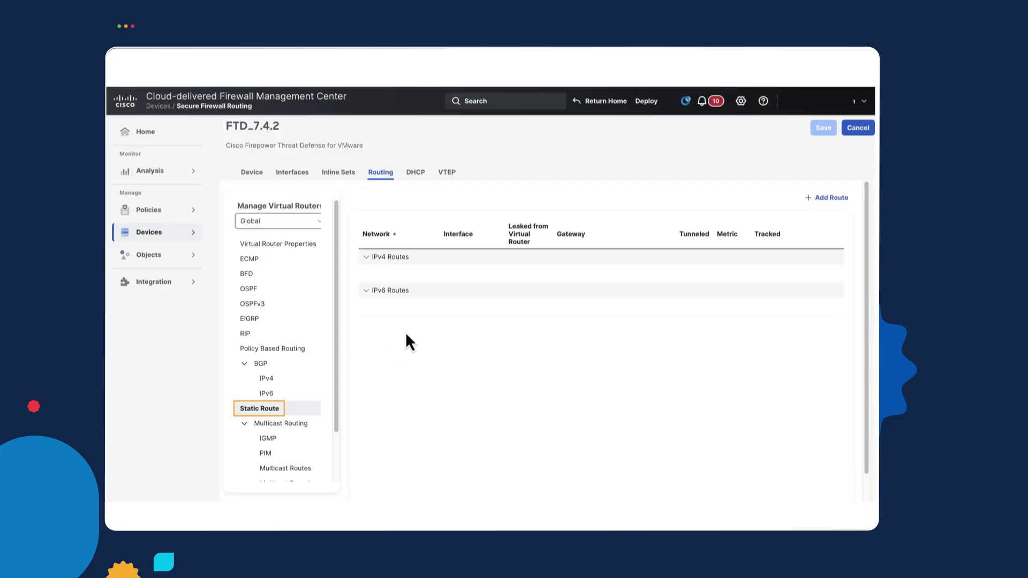
pyautogui.click(821, 198)
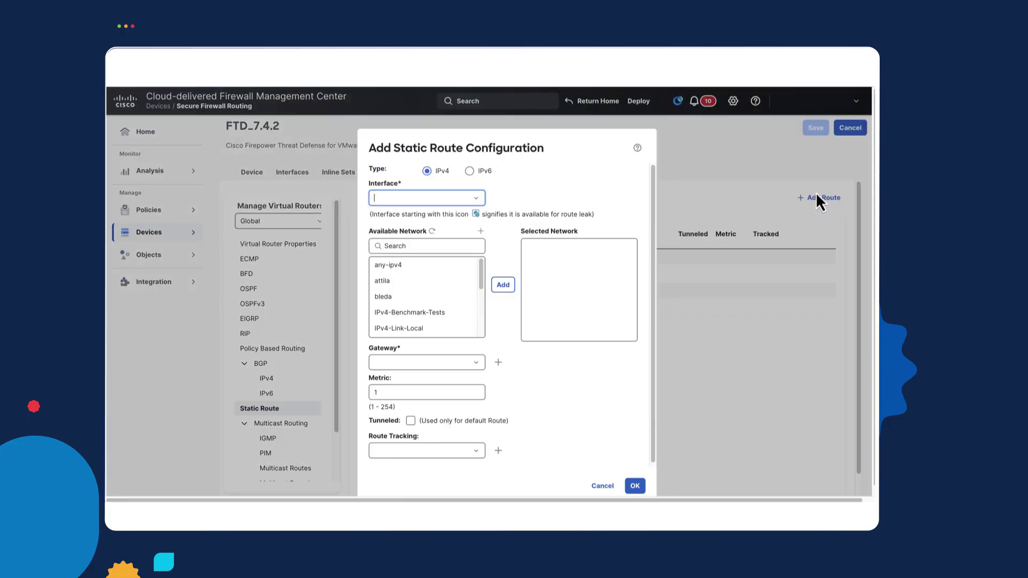
pyautogui.click(475, 198)
pyautogui.click(406, 252)
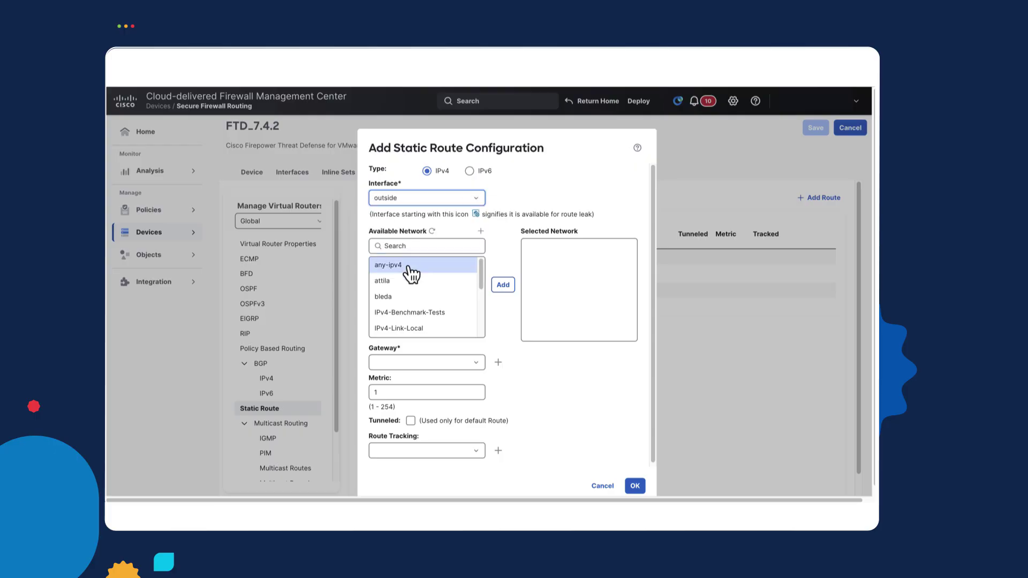
pyautogui.click(498, 284)
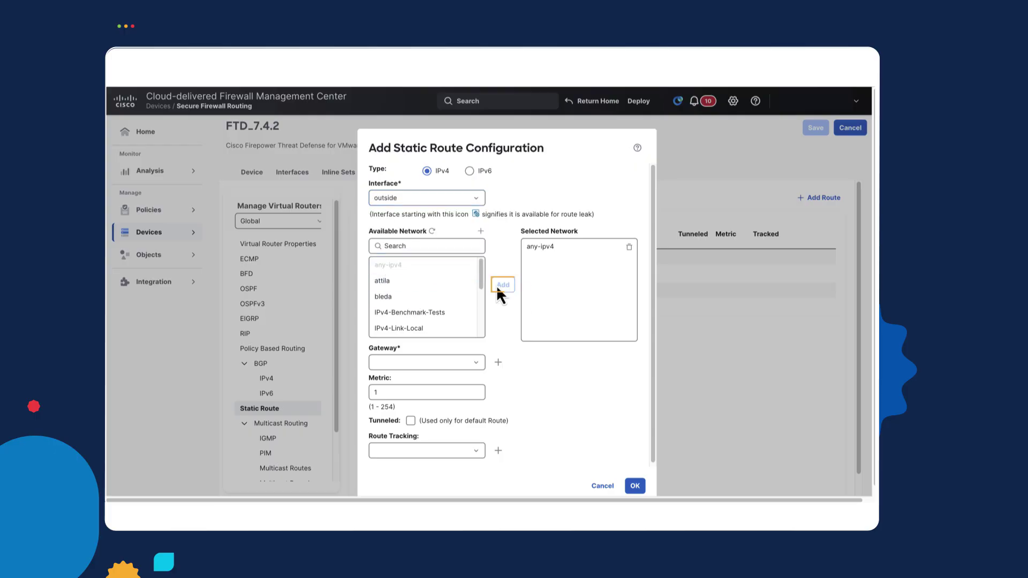
pyautogui.click(471, 366)
pyautogui.click(419, 415)
pyautogui.click(635, 486)
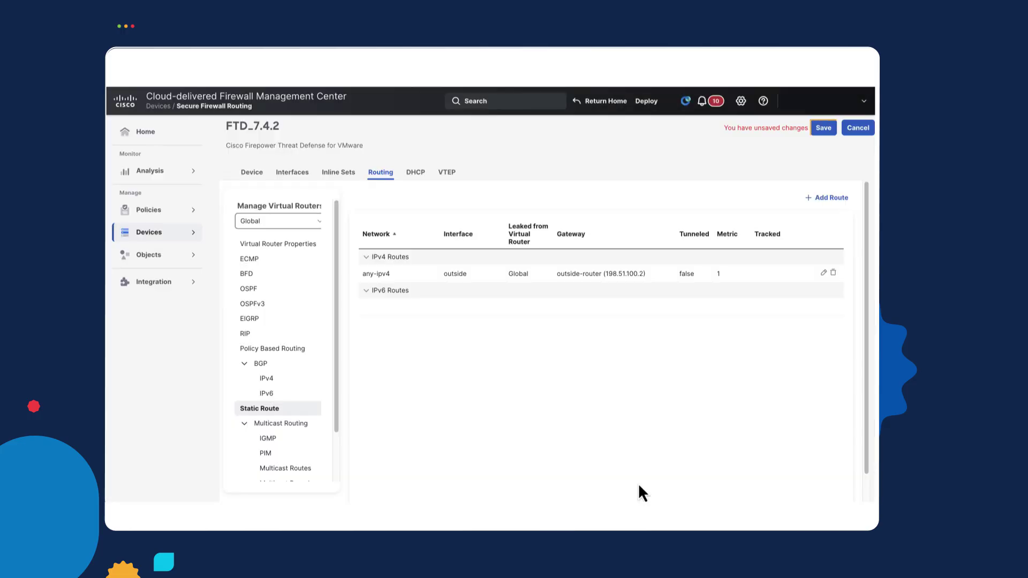
pyautogui.click(823, 128)
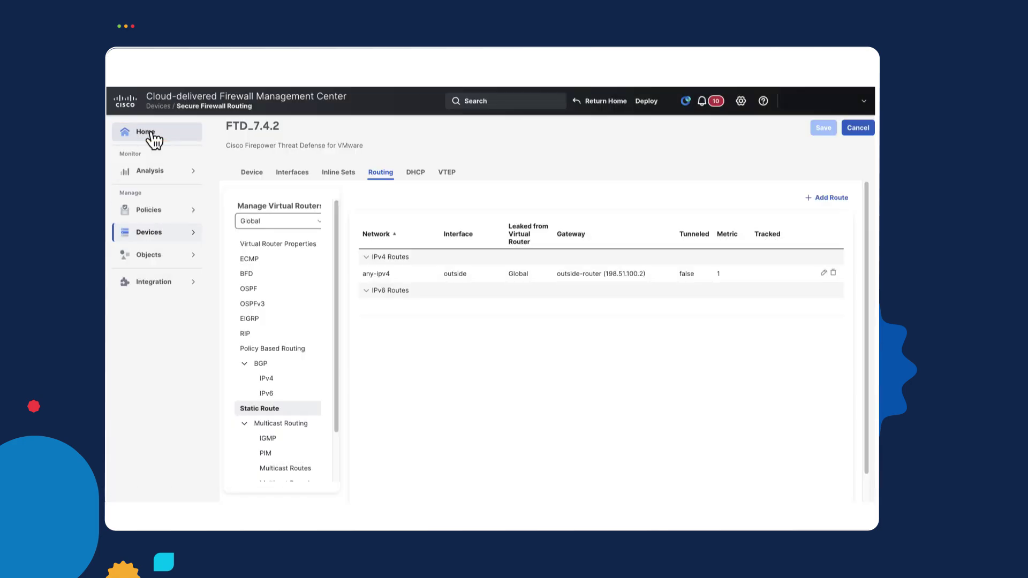
# Step: Return to the dashboard and open the Administration > Firewall Management Center services page
pyautogui.click(152, 133)
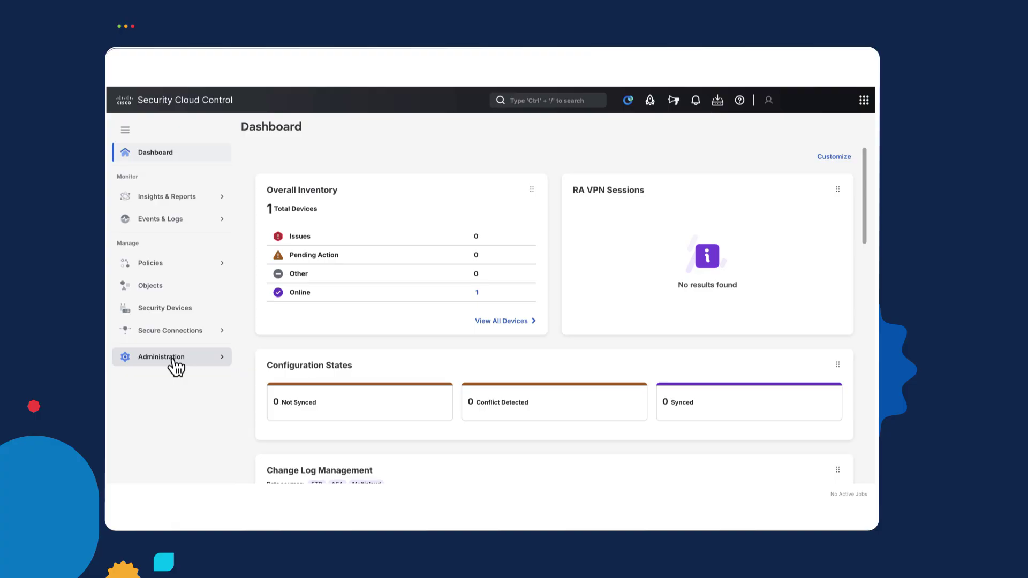
pyautogui.click(176, 364)
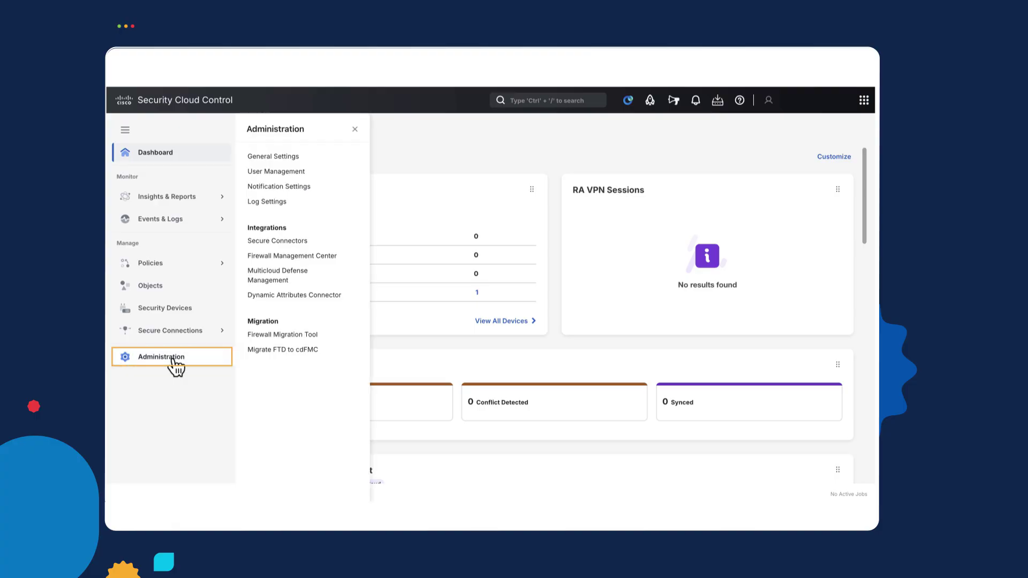
pyautogui.click(276, 259)
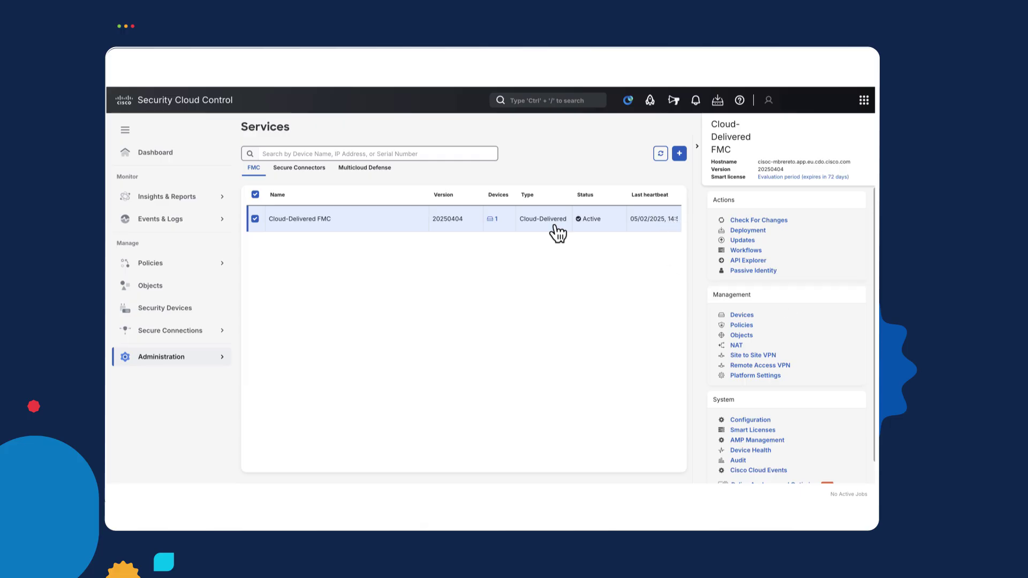
# Step: Select FTD_7.4.2 on the Deployment page and deploy its pending changes, confirming the deployment
pyautogui.click(750, 232)
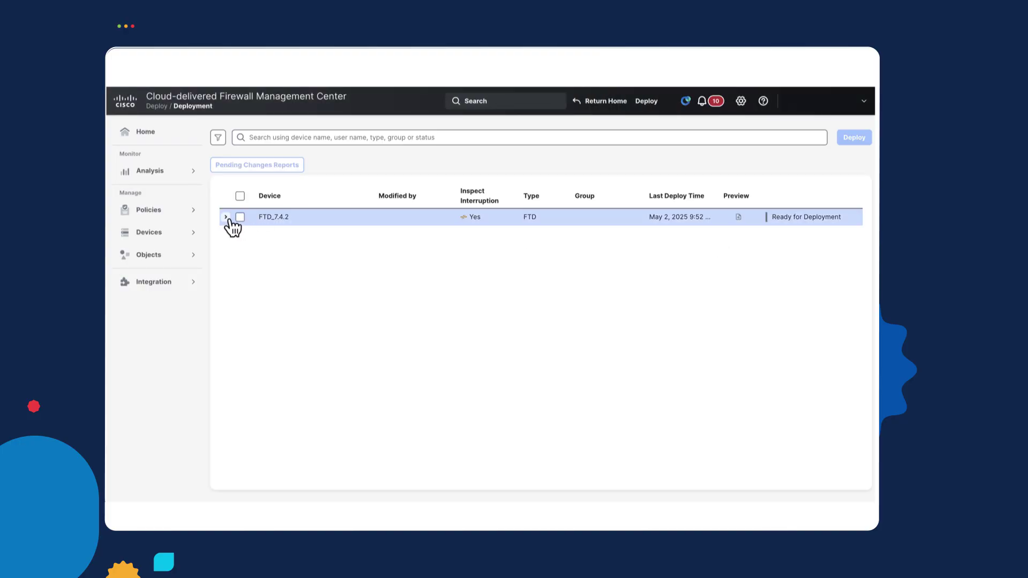
pyautogui.click(226, 217)
pyautogui.click(226, 217)
pyautogui.click(240, 217)
pyautogui.click(853, 138)
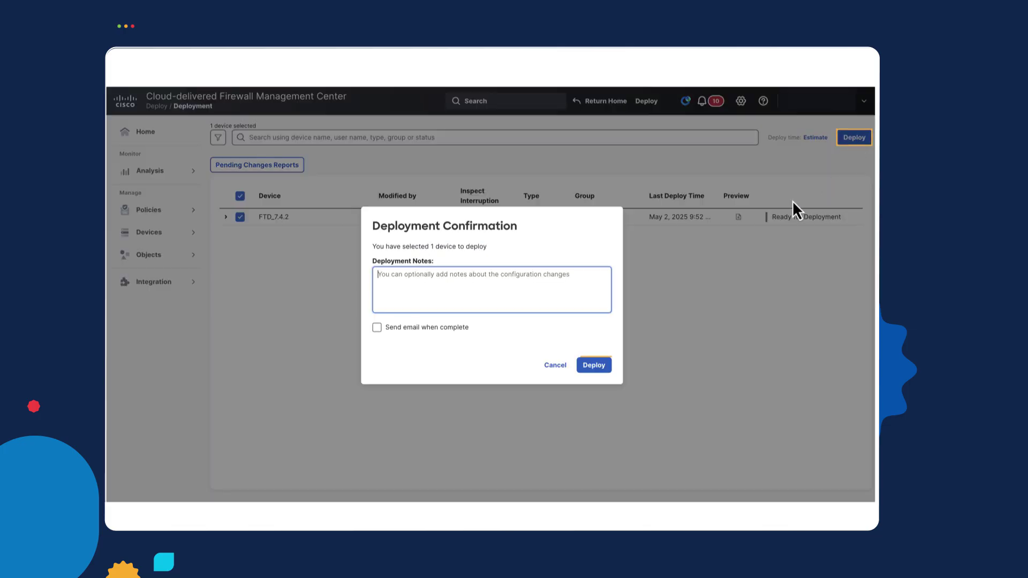
pyautogui.click(594, 366)
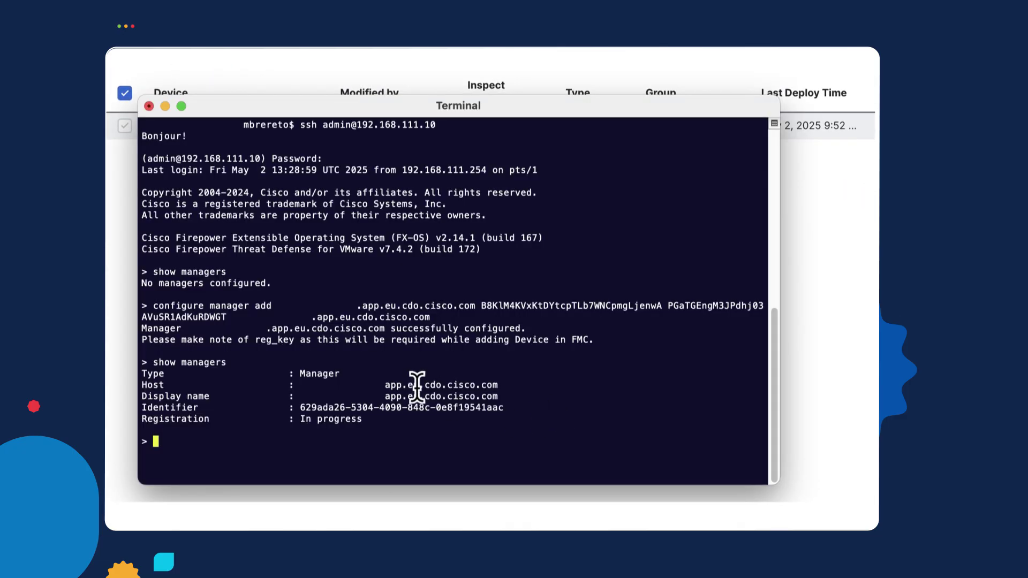
# Step: Run 'show interface ip brief' on the FTD command line, correcting the 'briief' typo
pyautogui.press('Up')
pyautogui.press('Up')
pyautogui.press('Down')
pyautogui.press('Down')
pyautogui.write('show ip')
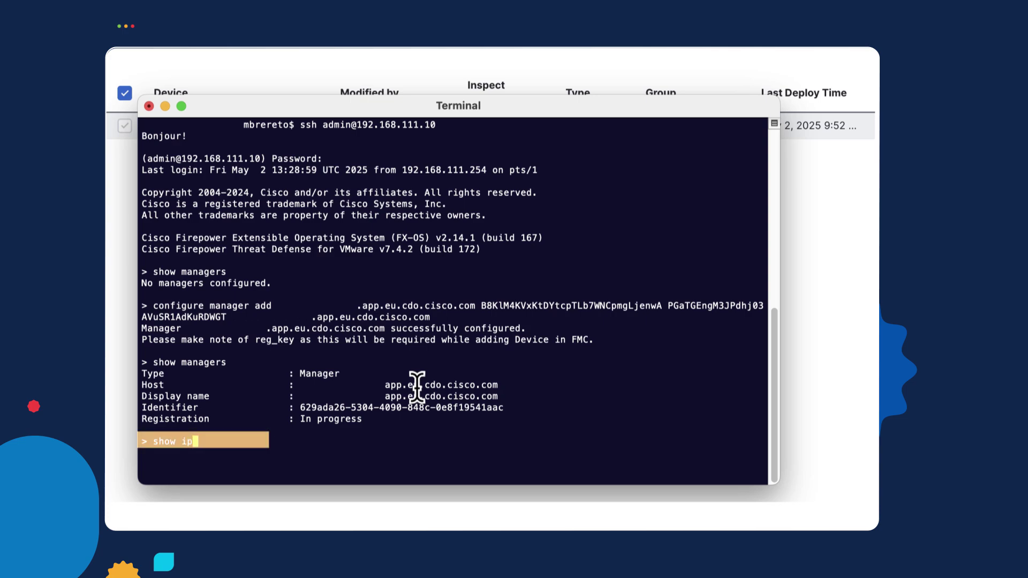
pyautogui.write(' int')
pyautogui.press('BackSpace')
pyautogui.press('BackSpace')
pyautogui.press('BackSpace')
pyautogui.write('terface ip briief')
pyautogui.press('Return')
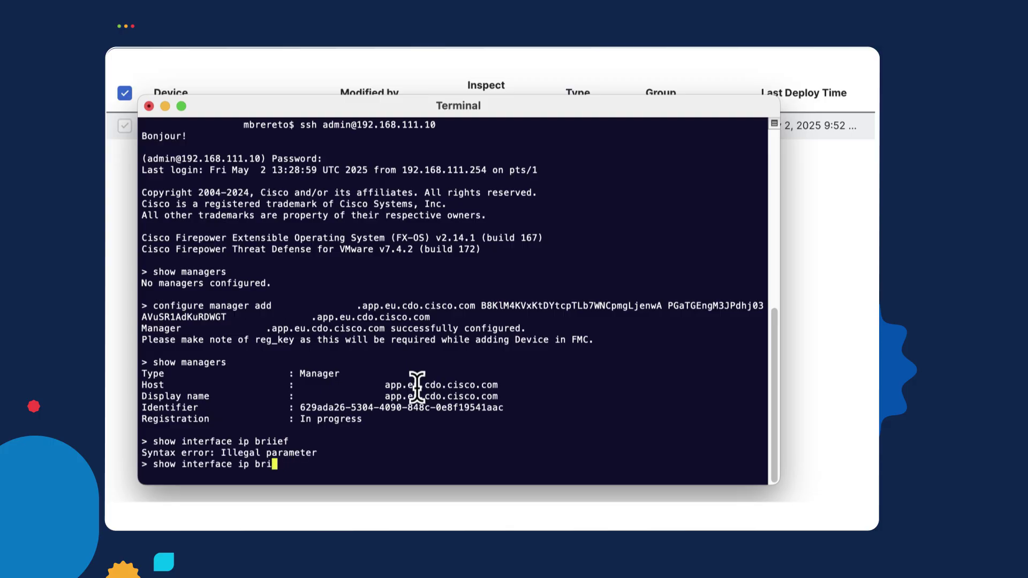
pyautogui.write('ef')
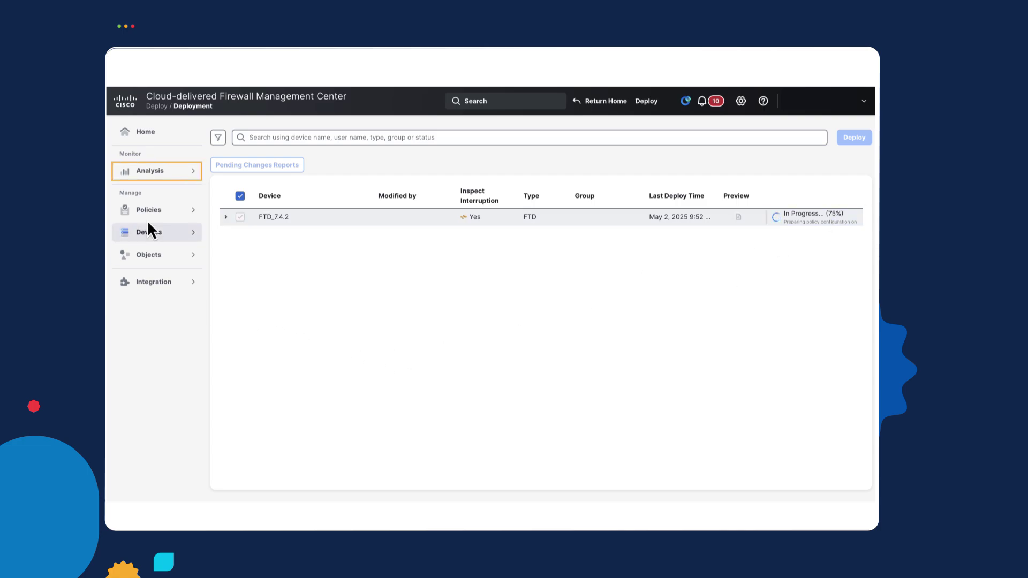
# Step: Use Analysis > FTD Dashboard to return to the Security Cloud Control dashboard
pyautogui.click(152, 177)
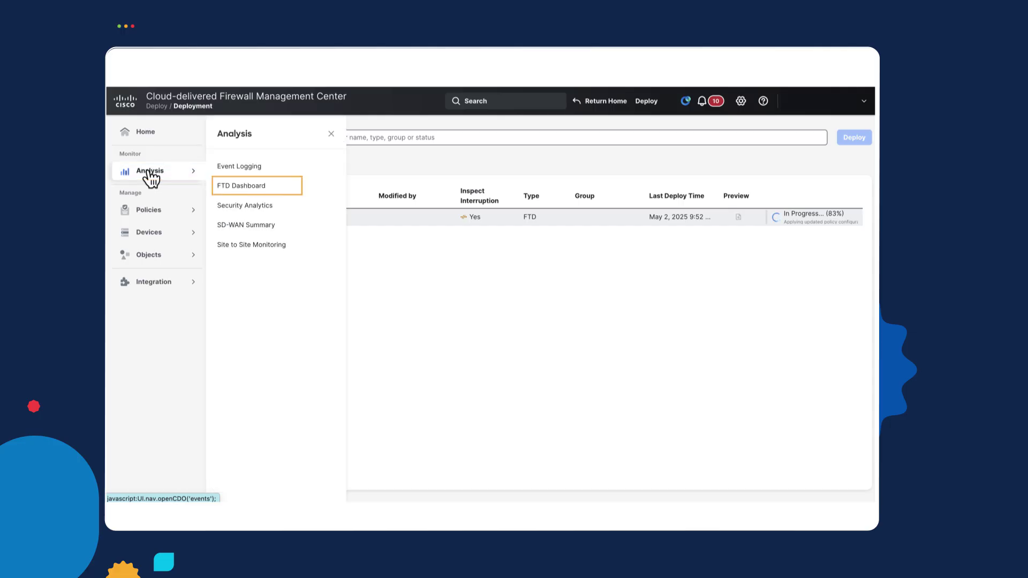
pyautogui.click(242, 188)
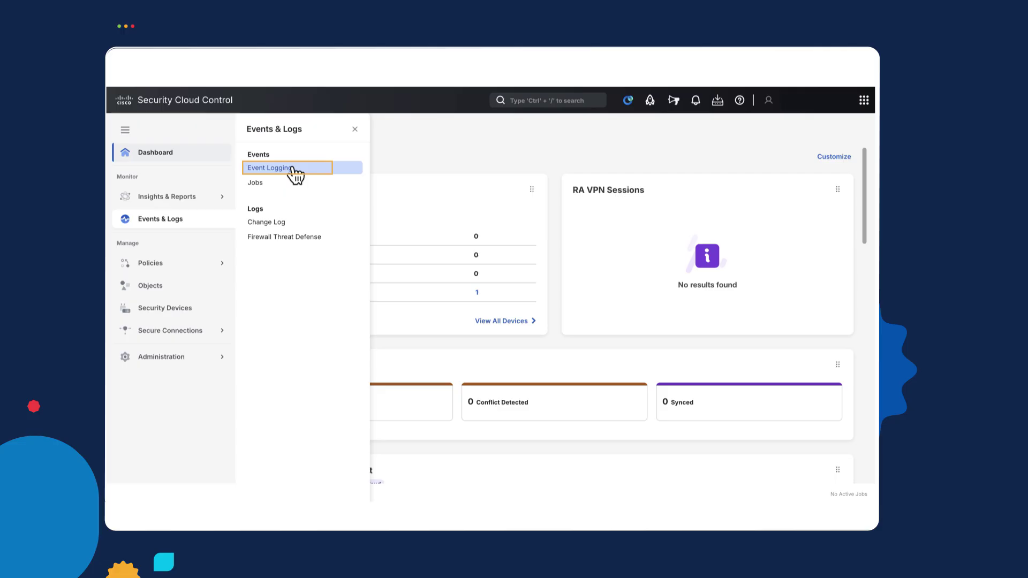
# Step: Open Event Logging, dismiss the help popups, and expand the first event's details
pyautogui.click(292, 168)
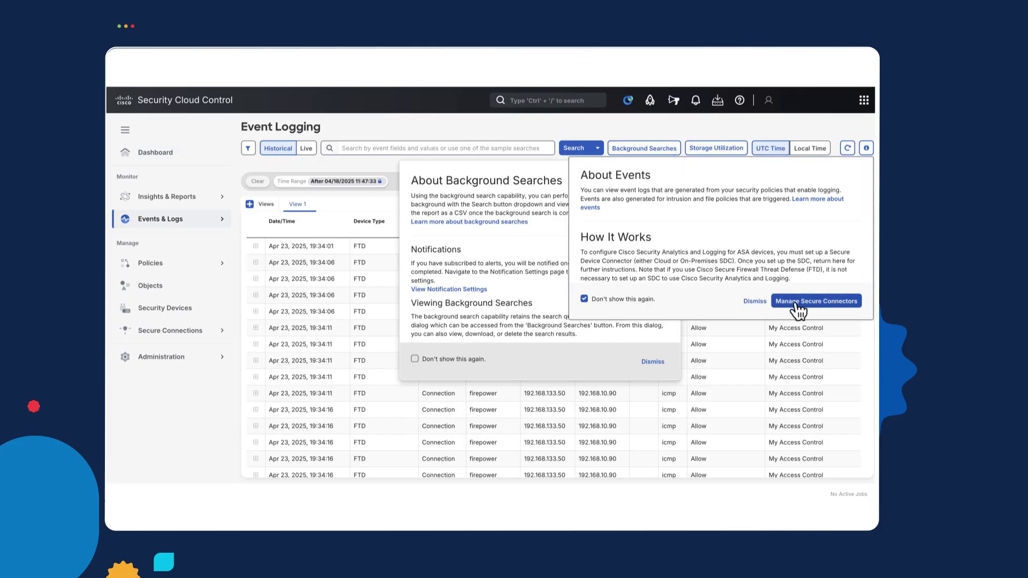
pyautogui.click(754, 301)
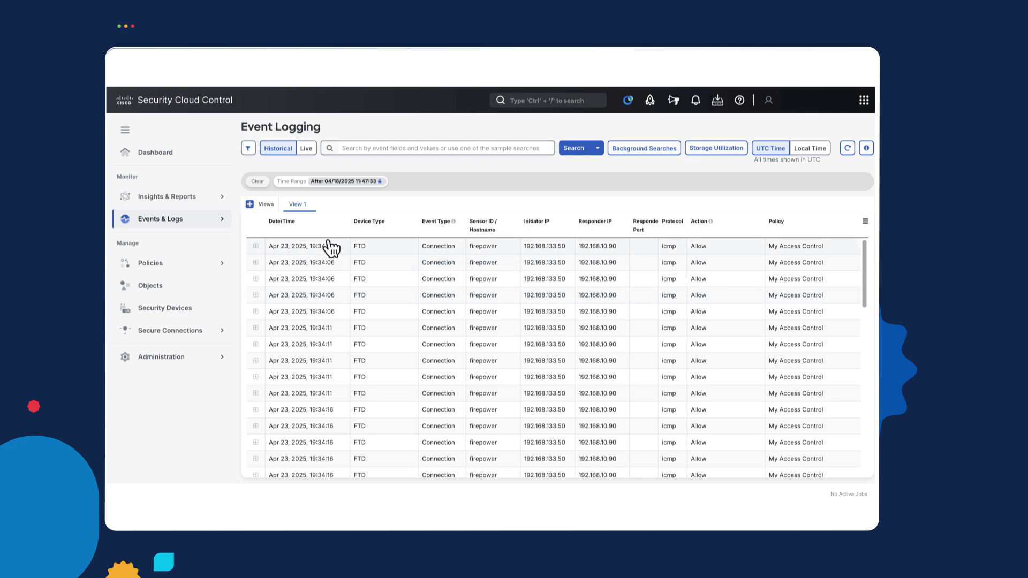
pyautogui.click(256, 247)
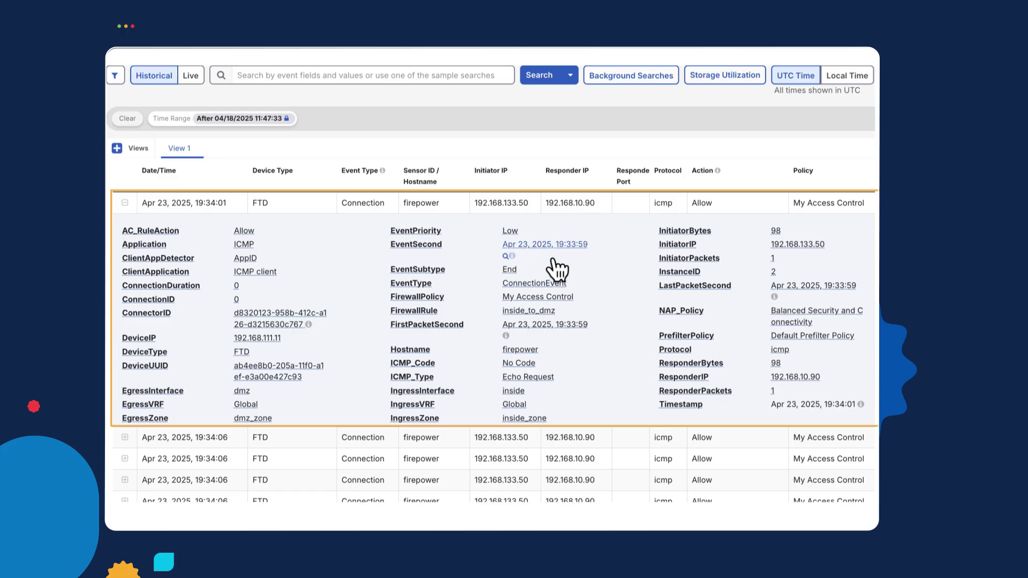
# Step: Filter events to EgressInterface dmz and expand the first matching event
pyautogui.click(245, 393)
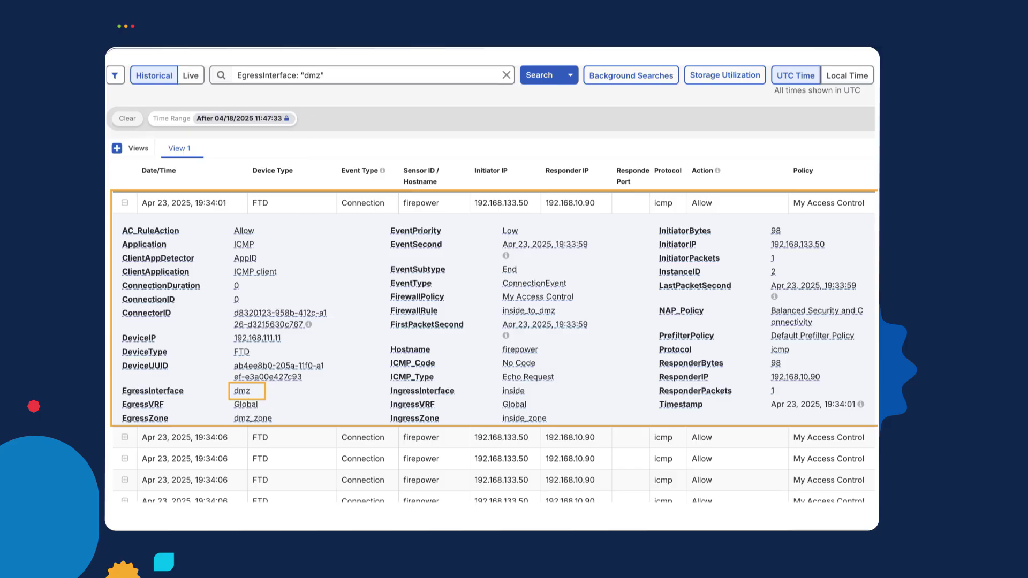
pyautogui.click(542, 77)
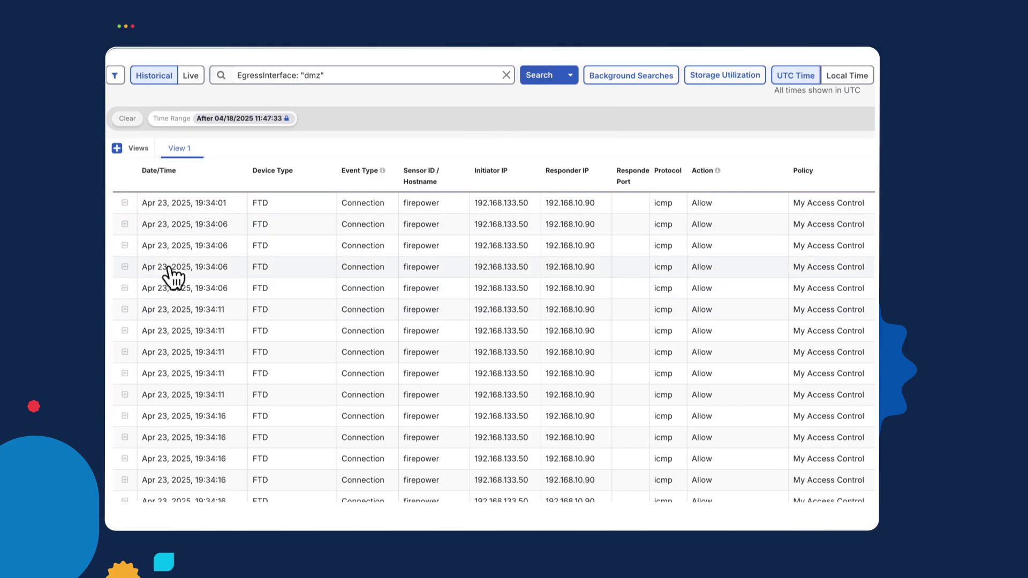
pyautogui.click(125, 203)
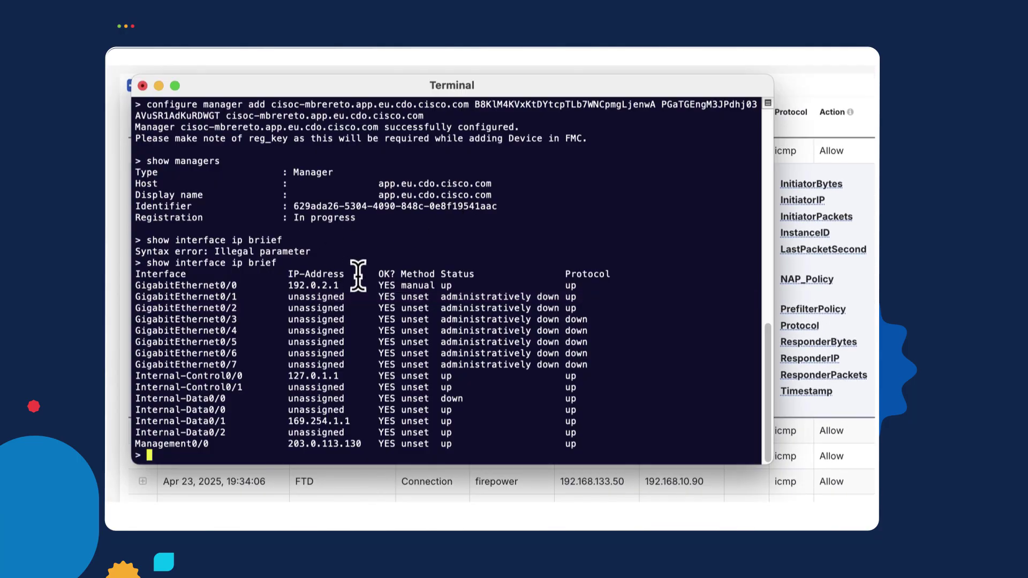
# Step: Rerun 'show interface ip brief' to confirm GigabitEthernet0/1 is up at 192.168.133.254
pyautogui.press('Up')
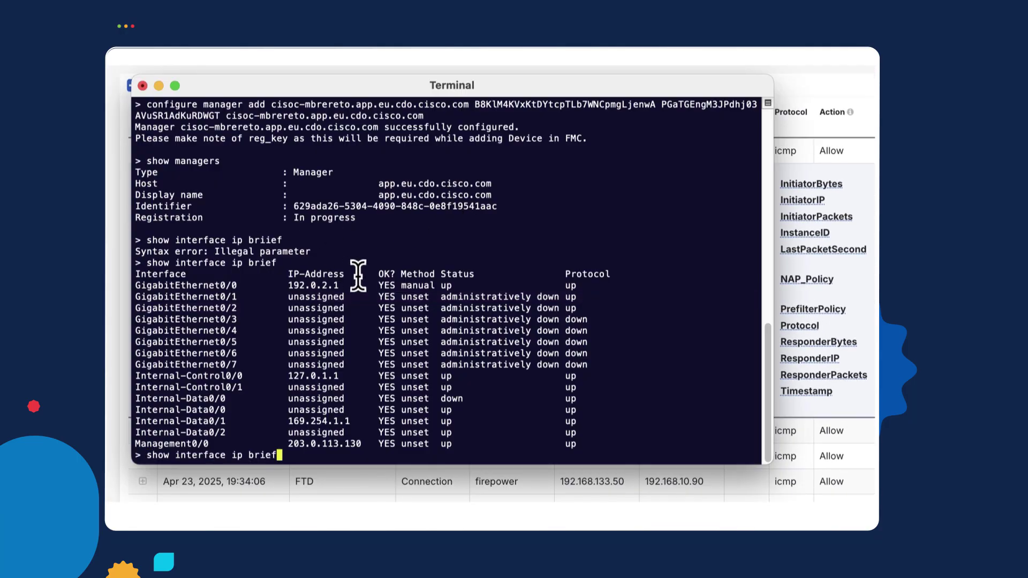
pyautogui.press('Return')
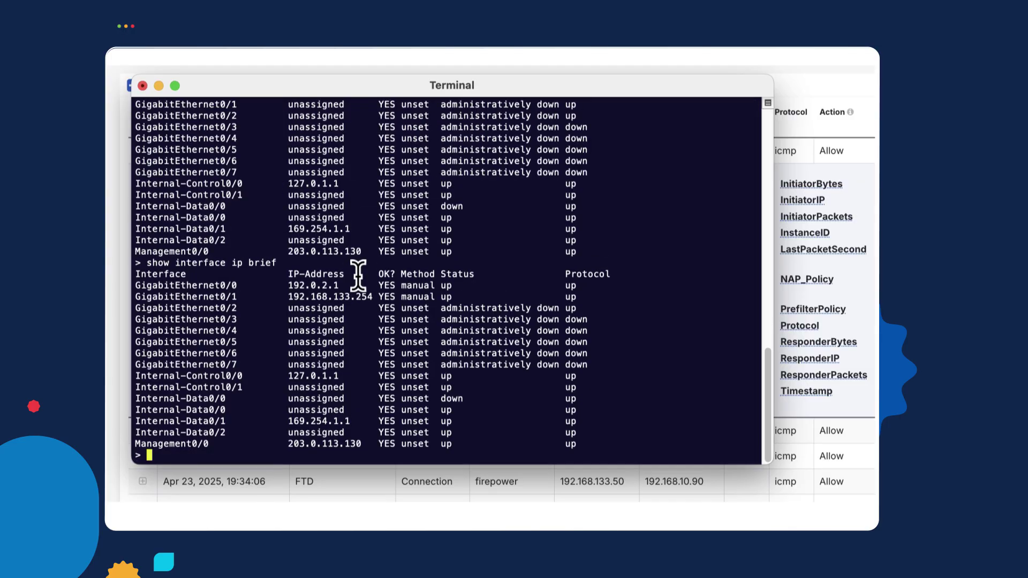